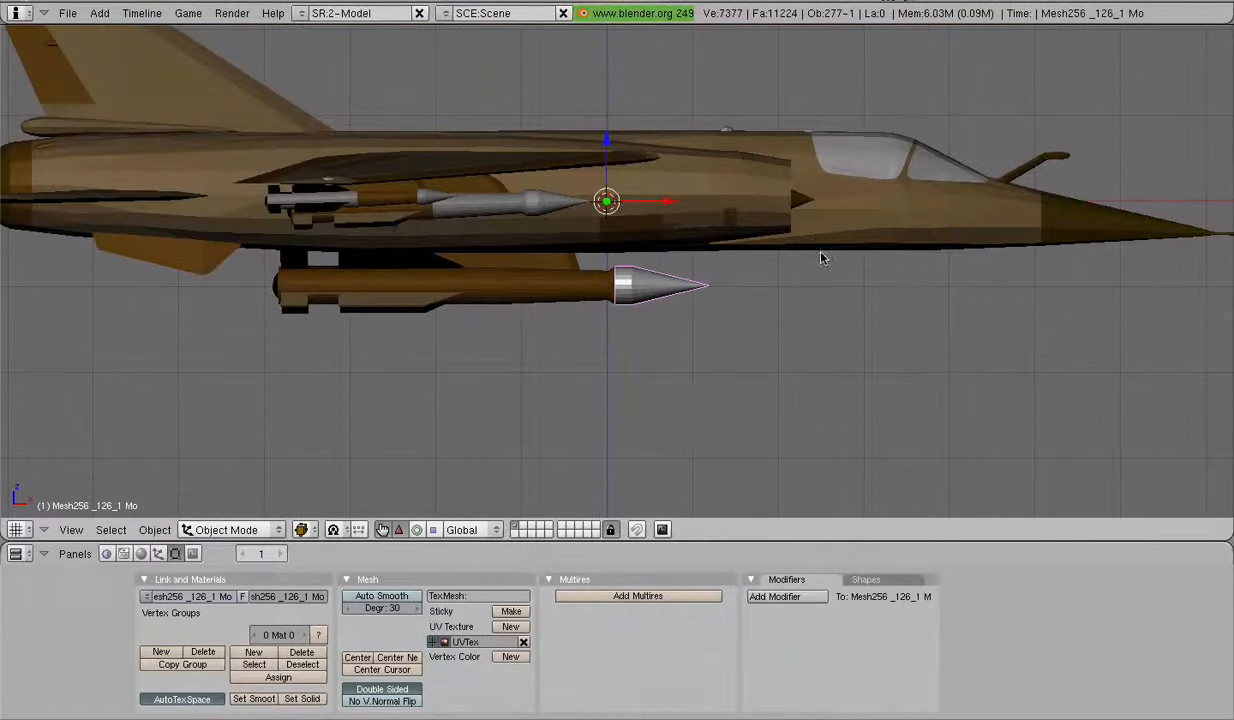
middle_click_drag(843, 282, 367, 236)
middle_click_drag(388, 285, 614, 375)
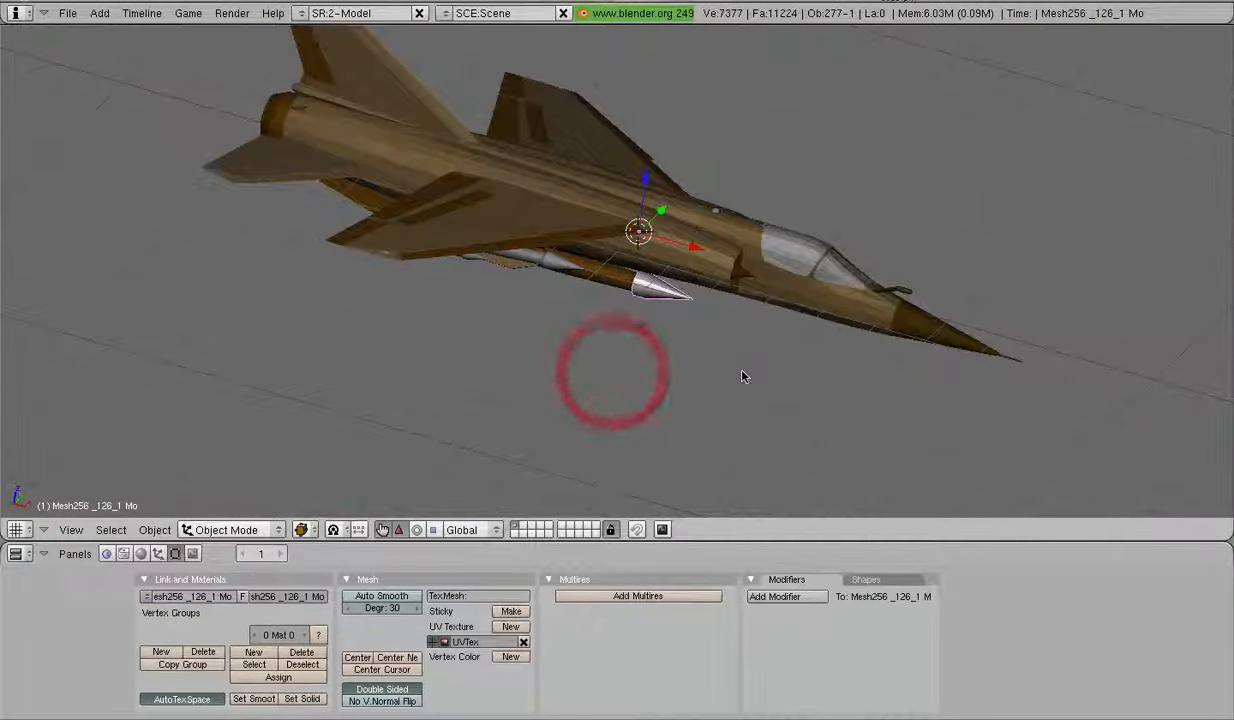
middle_click_drag(785, 383, 624, 287)
middle_click_drag(637, 211, 511, 270)
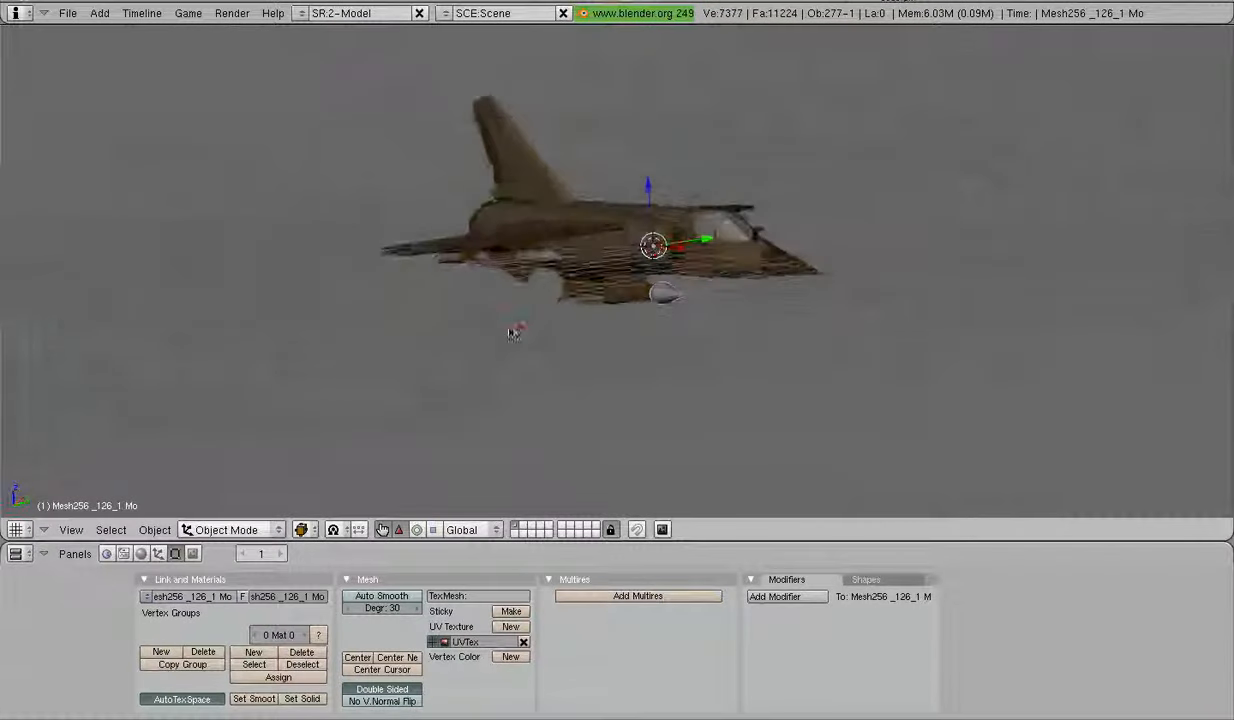
middle_click_drag(598, 339, 689, 365)
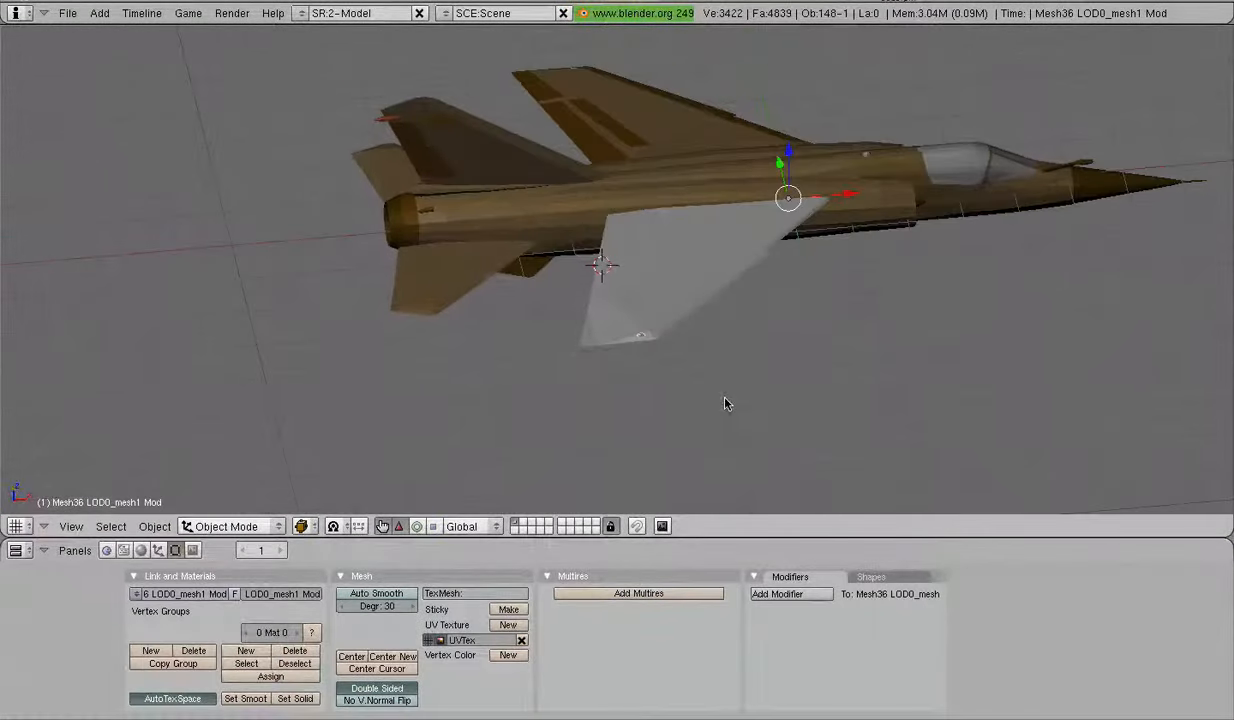
Step: Delete the material from the underside panel of the grey wing
scroll(726, 403, "up", 3)
key("a")
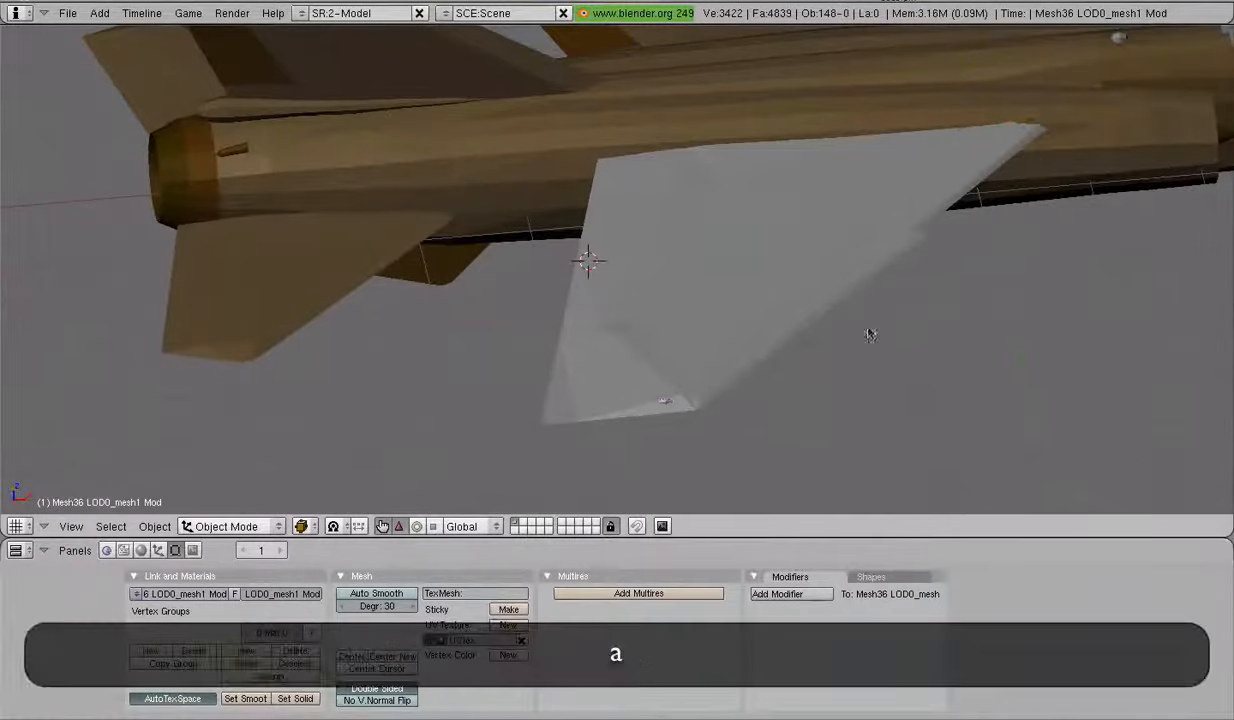
middle_click_drag(870, 336, 540, 471, "shift")
scroll(500, 330, "up", 2)
right_click(479, 264)
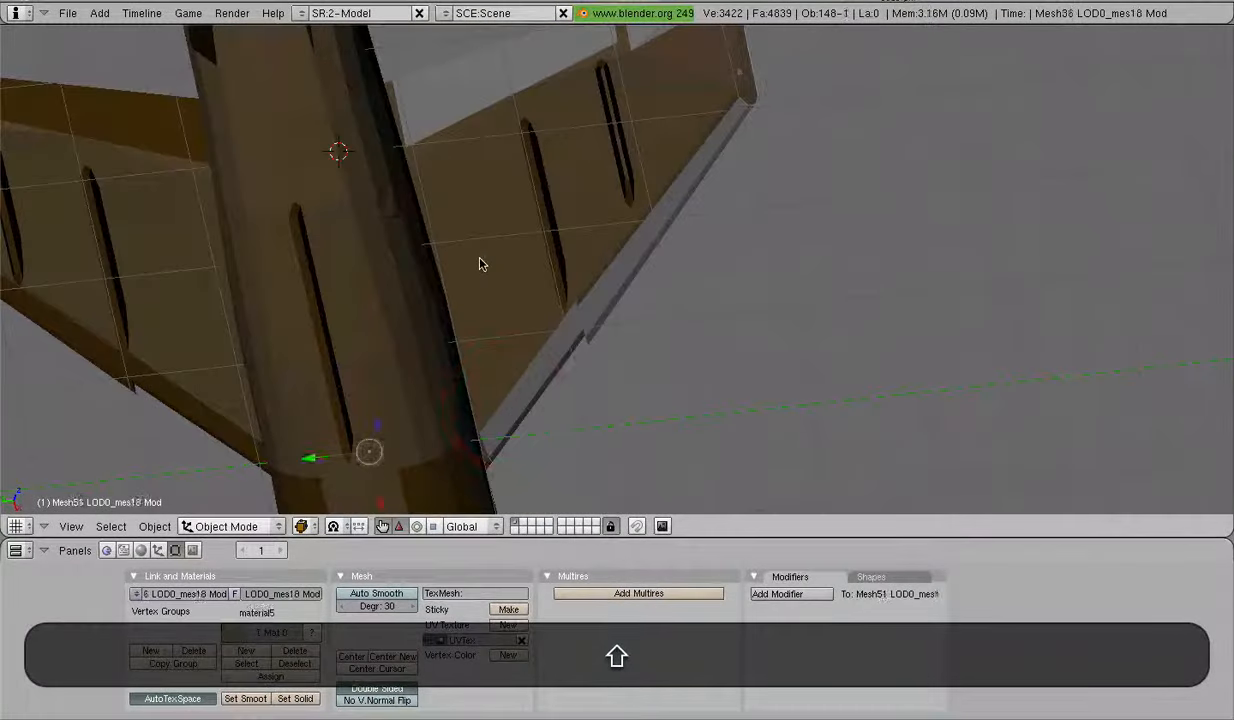
left_click(313, 651)
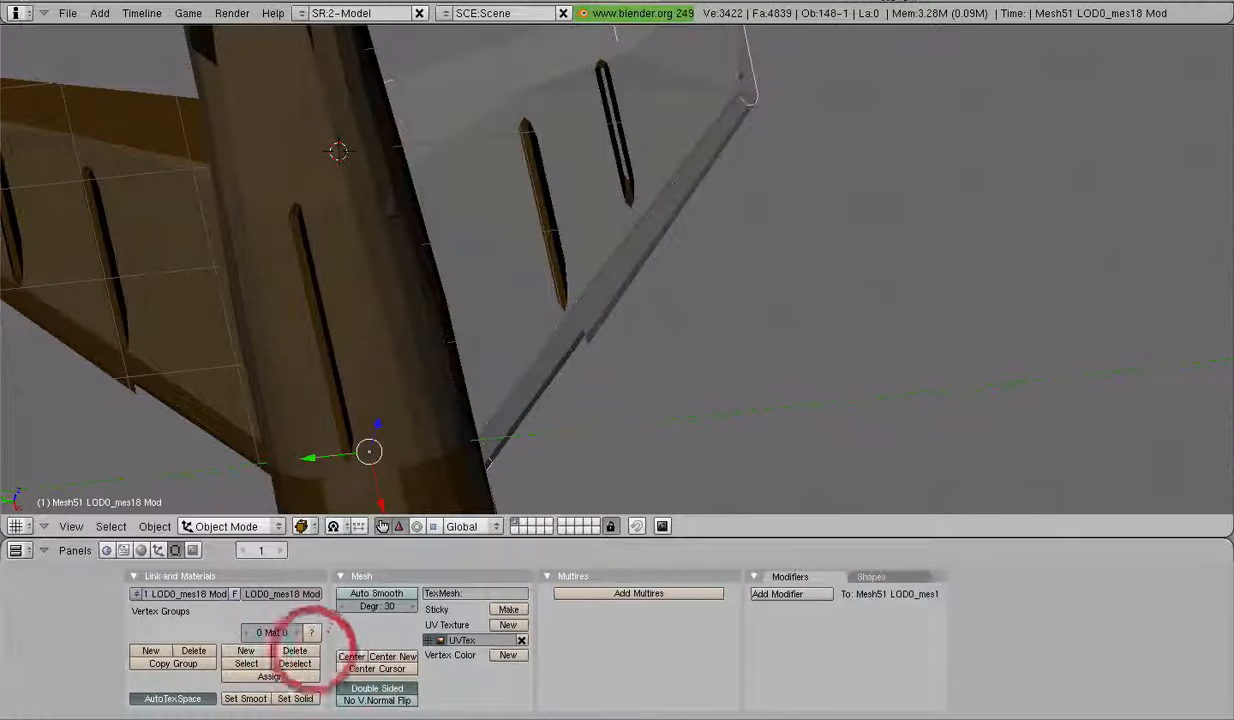
Step: Delete the materials from the inner and outer pylons under the grey wing
right_click(549, 231)
middle_click_drag(612, 292, 578, 440, "shift")
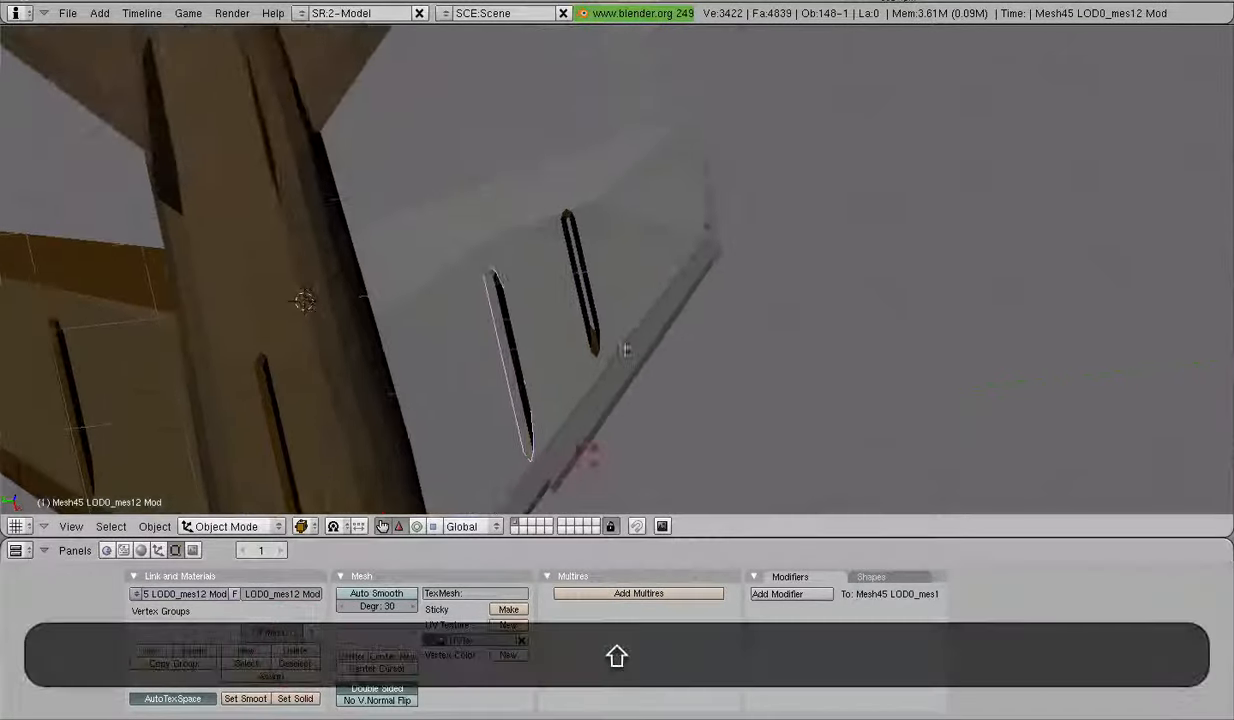
scroll(580, 400, "up", 2)
right_click(567, 319)
scroll(628, 398, "down", 2)
middle_click_drag(631, 404, 661, 160)
left_click(311, 652)
Step: Delete the materials from the inner pylon under the opposite wing and the pylon on the fuselage belly
middle_click_drag(585, 290, 510, 554, "shift")
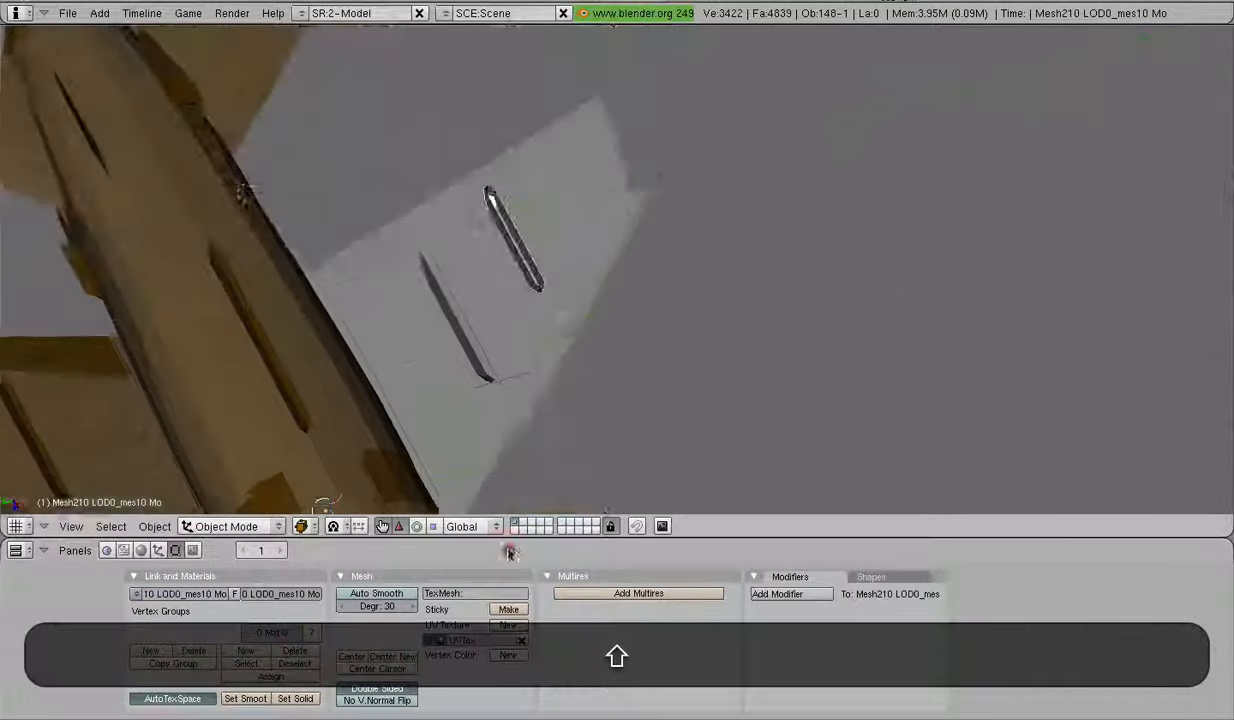
scroll(512, 510, "down", 1)
middle_click_drag(524, 390, 675, 370)
scroll(675, 370, "up", 3)
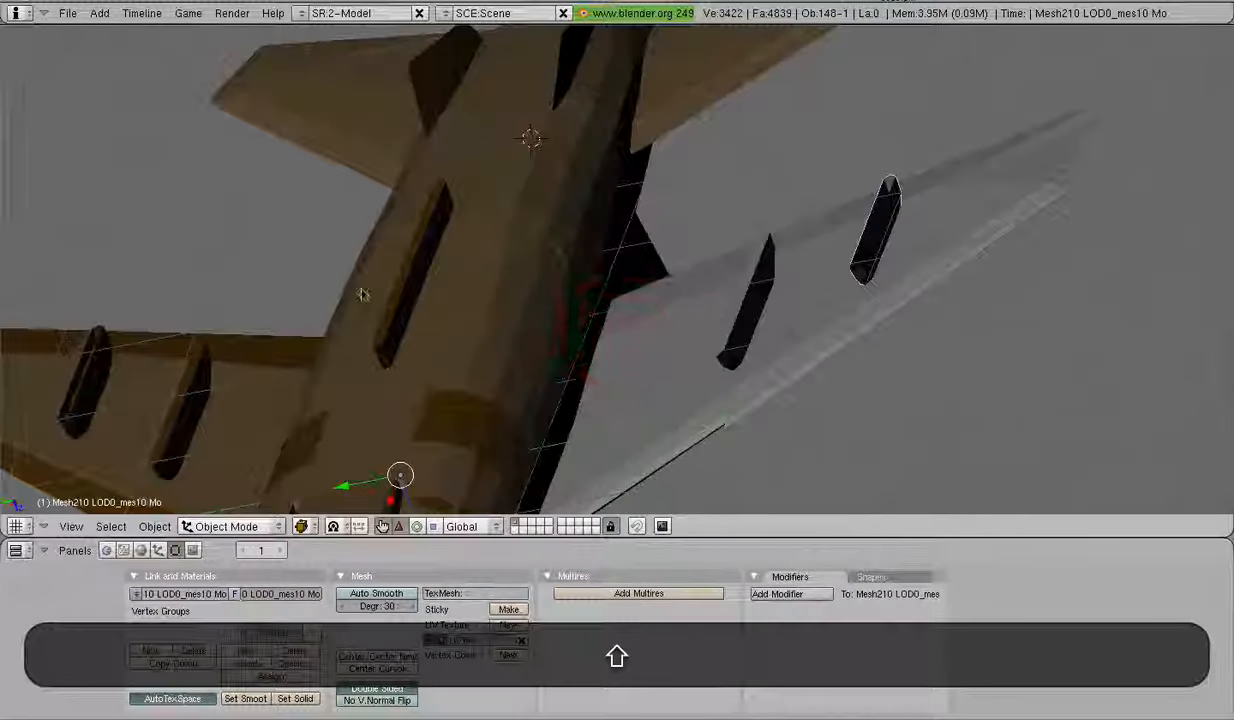
middle_click_drag(337, 326, 306, 398)
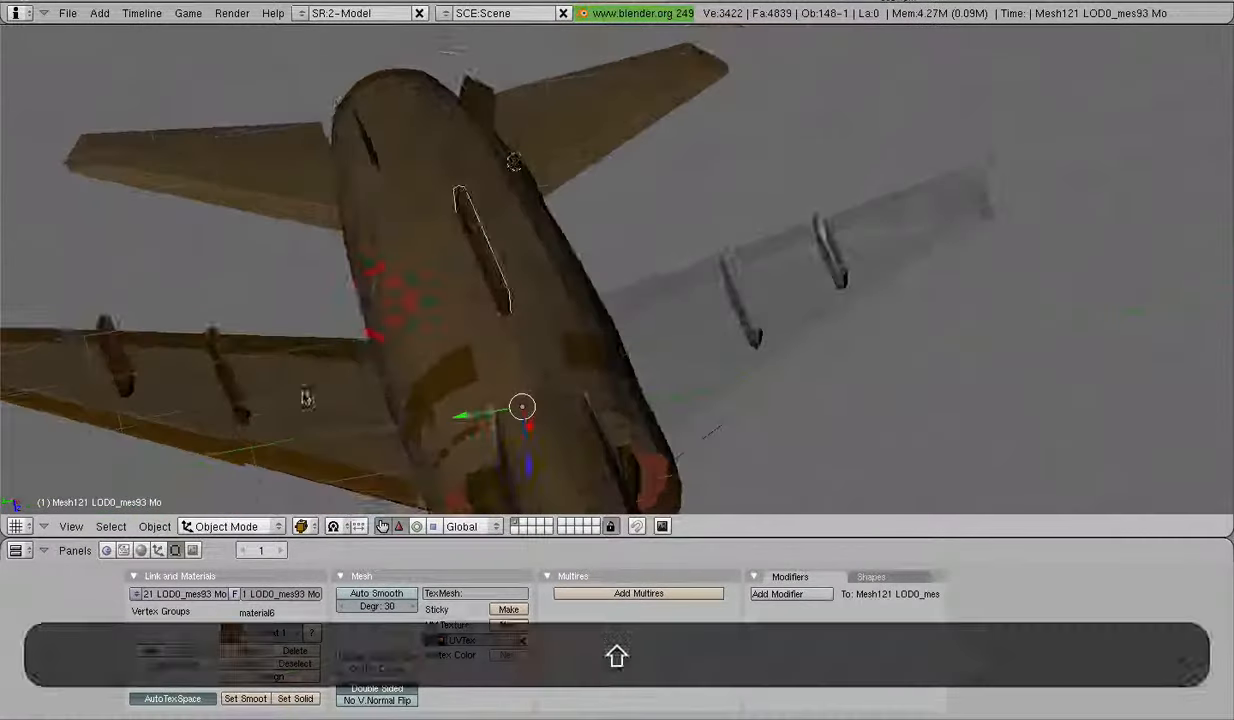
right_click(234, 386, "shift")
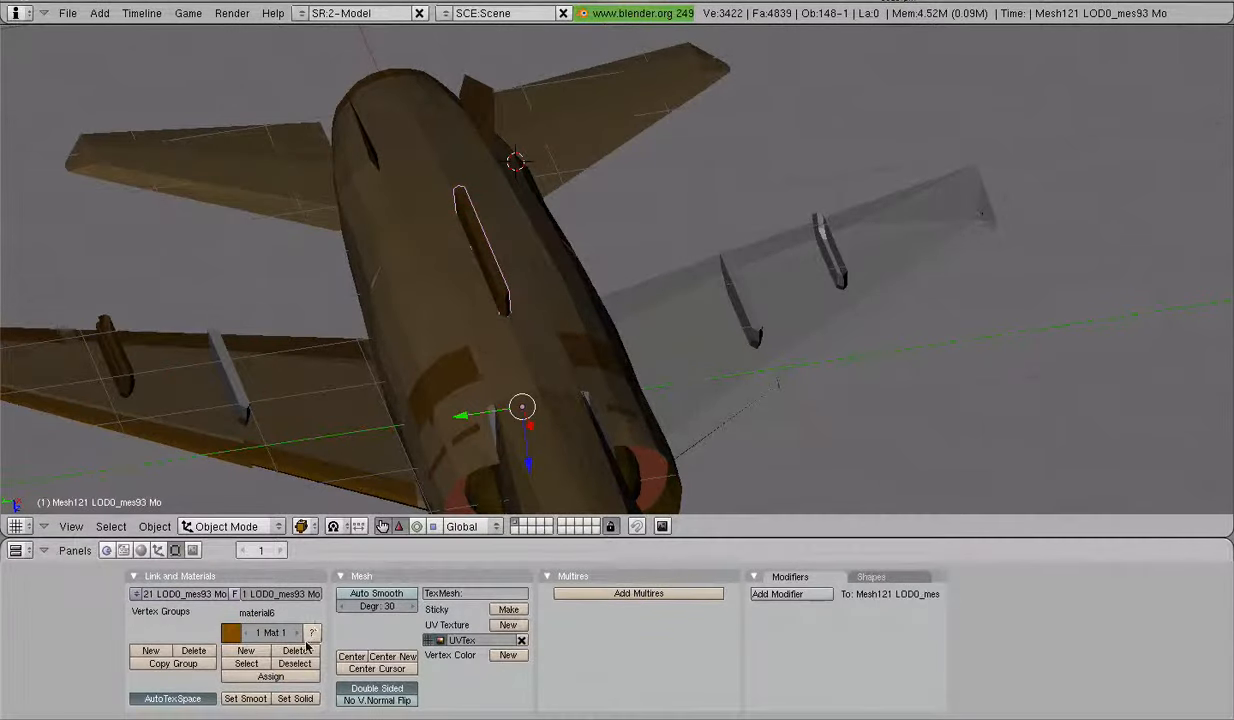
Step: Select the small light mesh on the grey wing's tip and check its material assignment
scroll(808, 389, "down", 5)
middle_click_drag(710, 286, 669, 446)
middle_click_drag(774, 264, 295, 85)
middle_click_drag(520, 231, 526, 171)
middle_click_drag(311, 333, 858, 375)
middle_click_drag(543, 431, 695, 316, "shift")
scroll(650, 365, "up", 5)
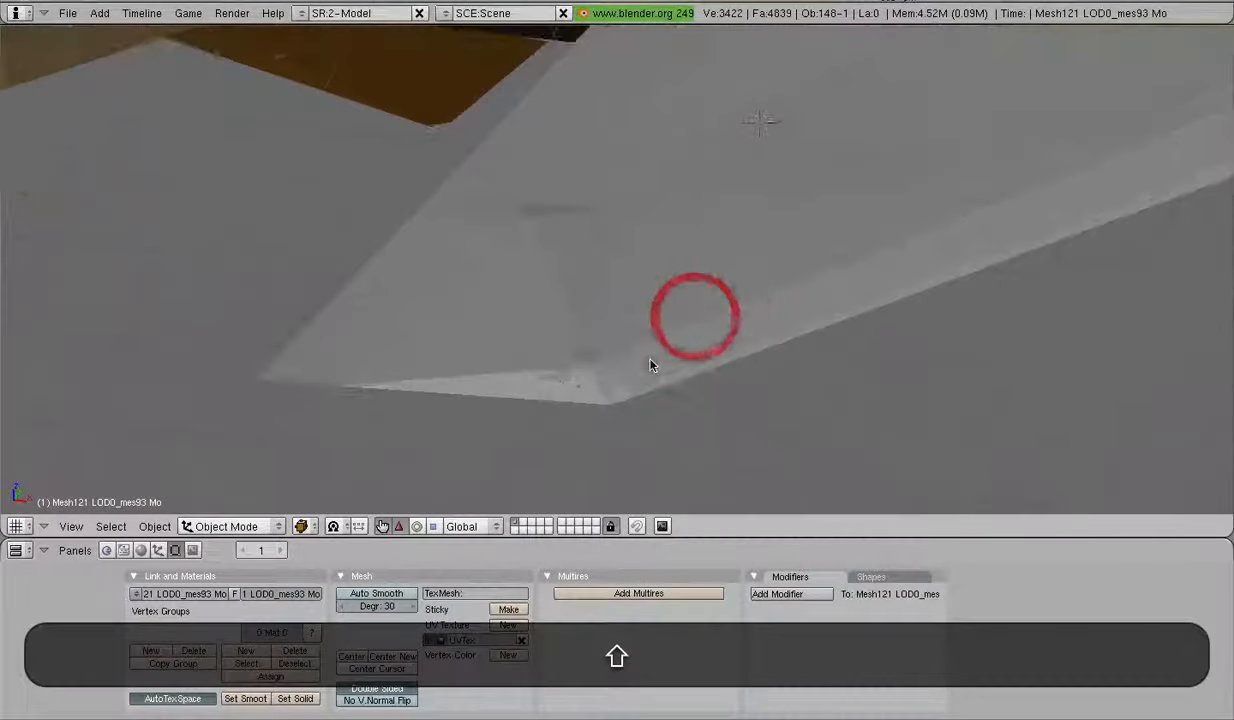
right_click(549, 374)
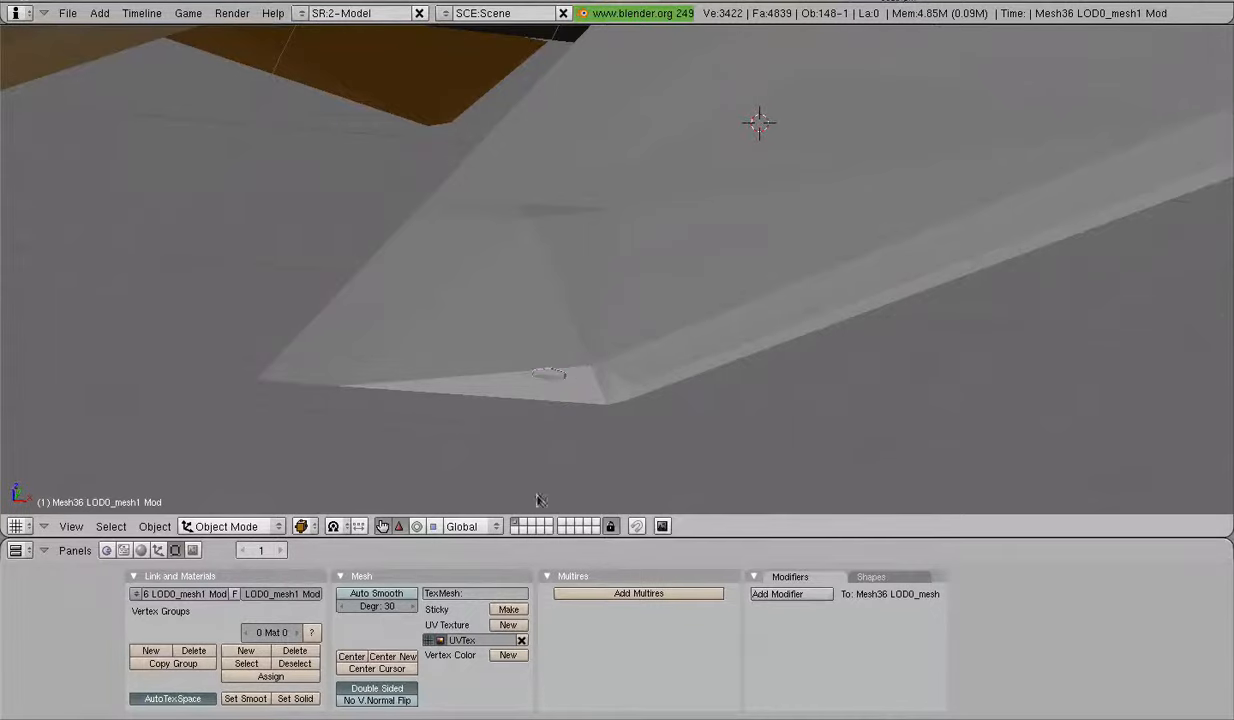
Step: Delete the material from the small light mesh on the underside of the wing tip
scroll(548, 427, "down", 6)
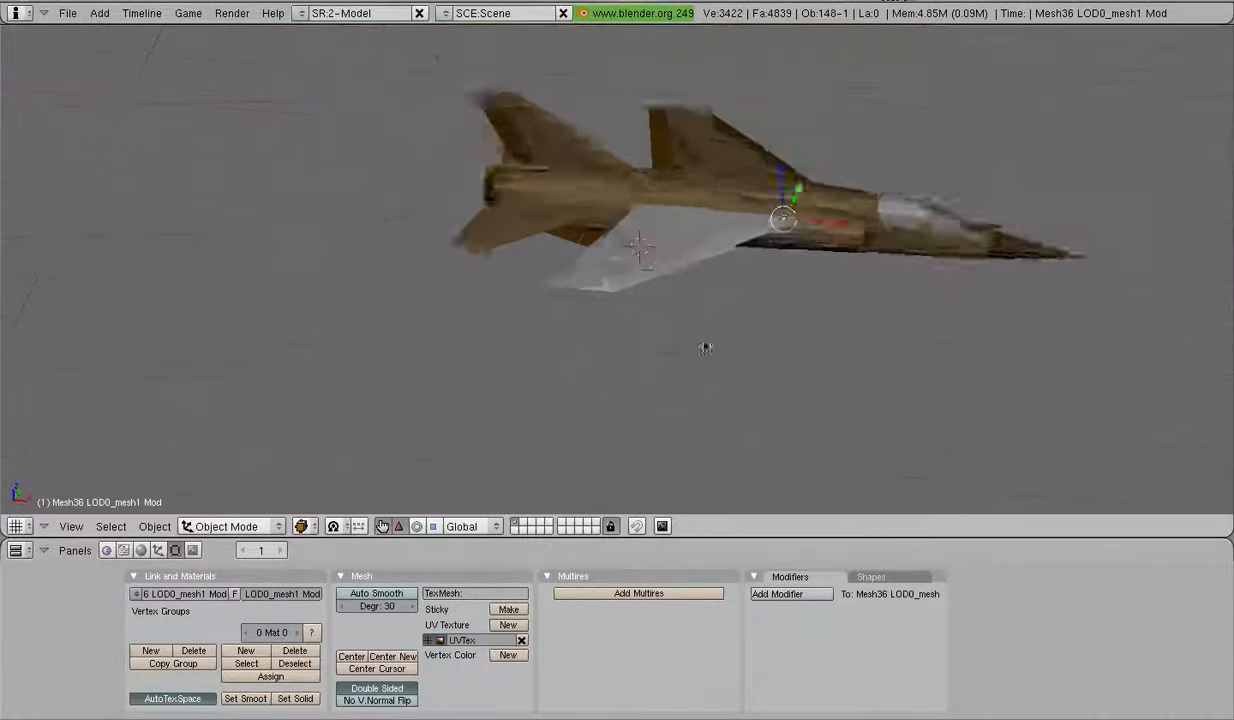
middle_click_drag(705, 348, 711, 8)
middle_click_drag(644, 41, 598, 314, "shift")
scroll(598, 391, "up", 4)
middle_click_drag(598, 430, 760, 6, "shift")
scroll(745, 105, "up", 4)
middle_click_drag(745, 105, 566, 376, "shift")
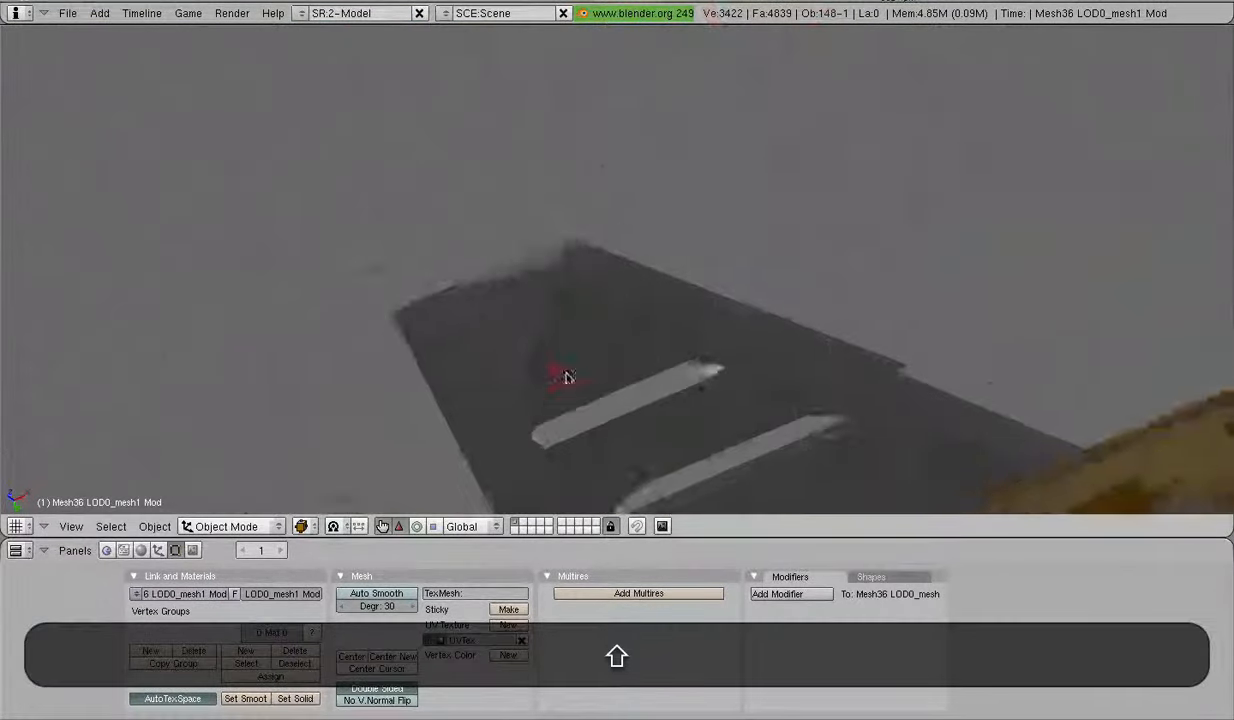
scroll(565, 376, "up", 2)
right_click(460, 262)
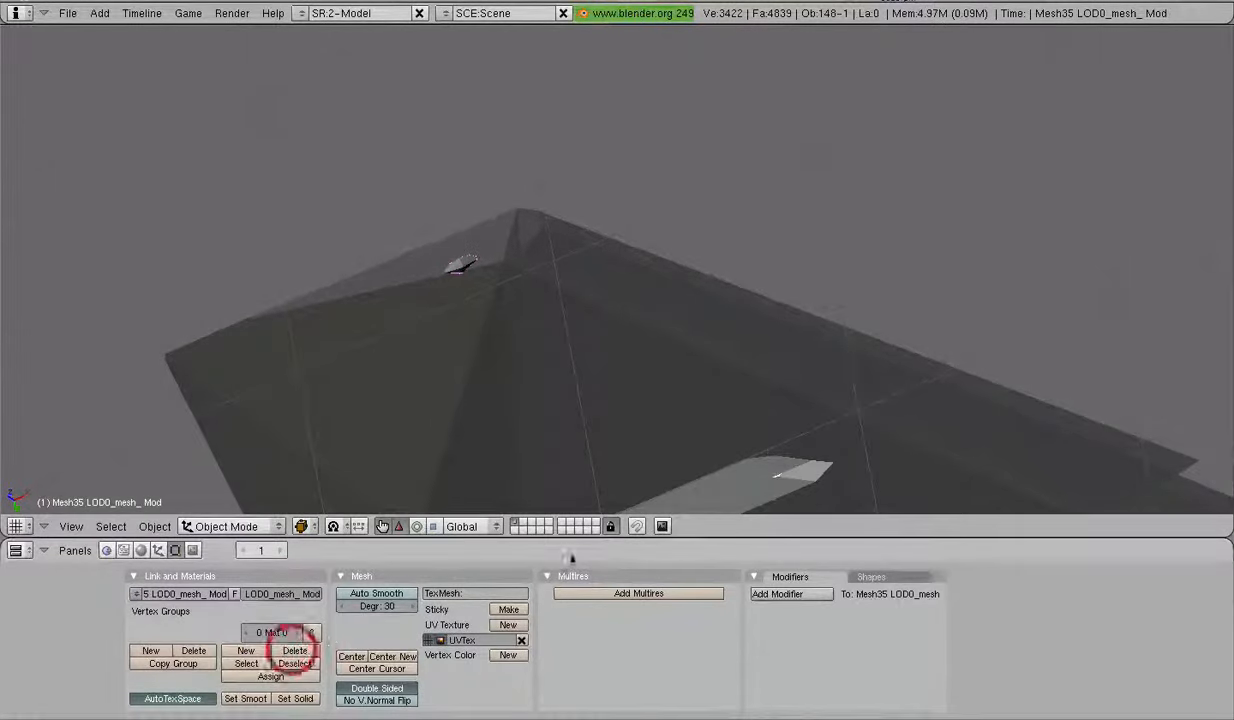
Step: Switch the viewport to wireframe display and focus on the air brake area of the fuselage underside
left_click(311, 525)
left_click(320, 499)
scroll(590, 280, "down", 6)
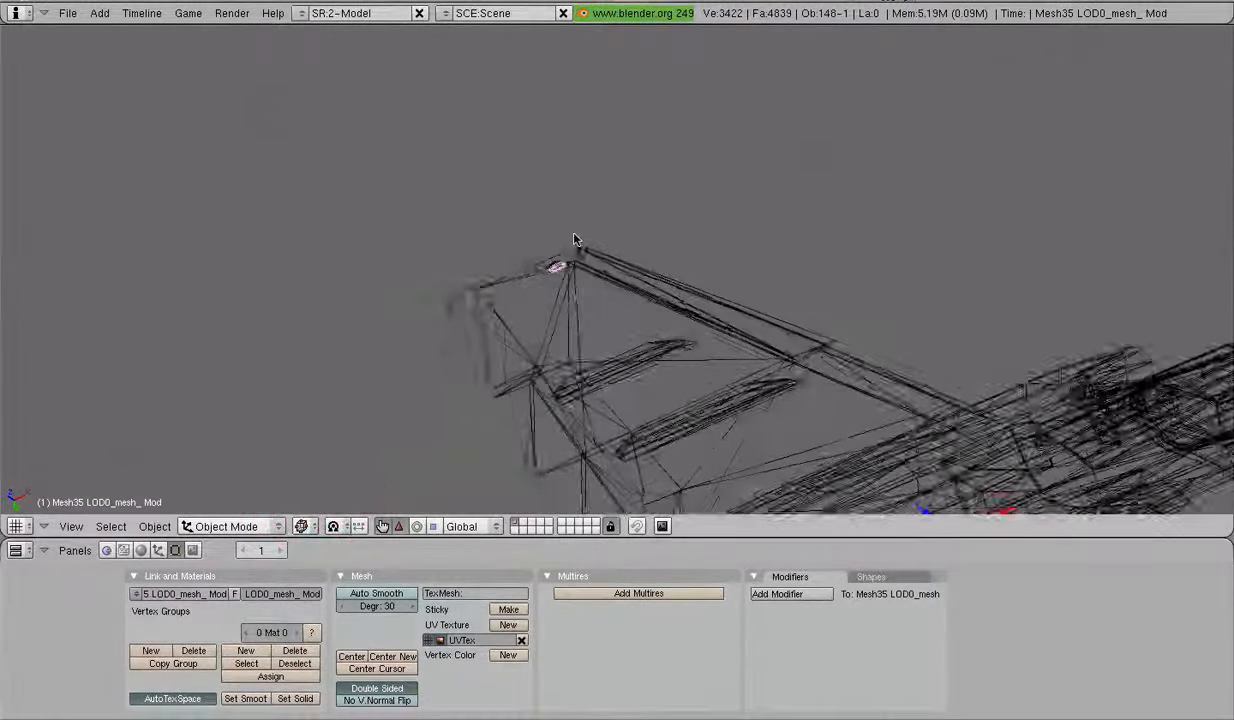
middle_click_drag(697, 294, 452, 237, "shift")
scroll(620, 412, "up", 6)
middle_click_drag(625, 413, 722, 234, "shift")
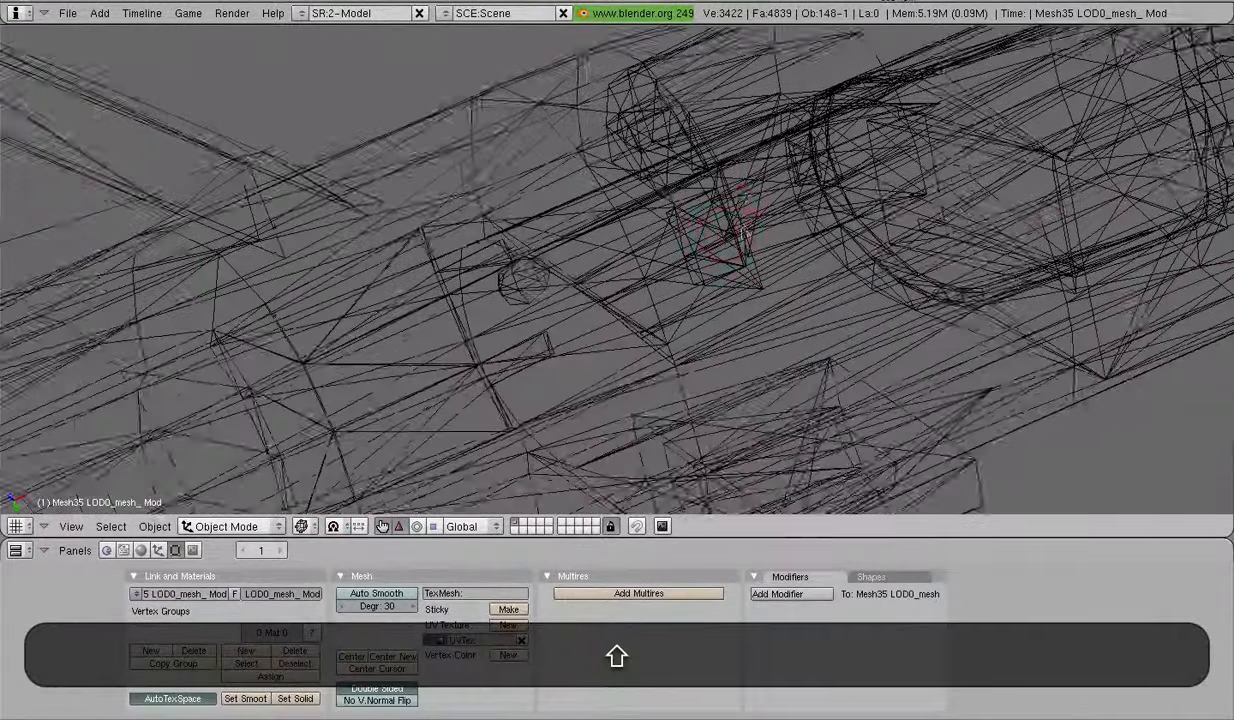
scroll(600, 315, "up", 3)
scroll(495, 317, "down", 3)
Step: Delete the materials from the air brake panel mesh and its adjoining frame mesh on the fuselage
right_click(418, 303)
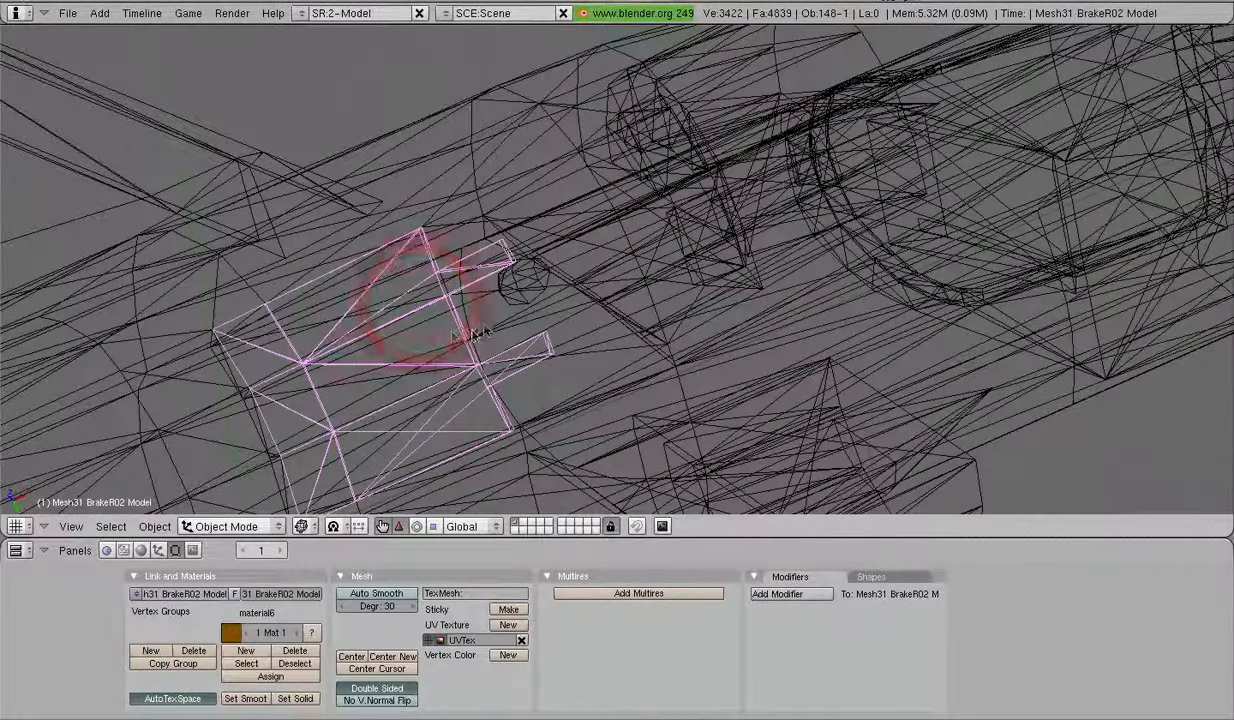
right_click(460, 323)
right_click(462, 325)
middle_click_drag(700, 392, 699, 95, "shift")
middle_click_drag(690, 395, 685, 238, "shift")
scroll(690, 416, "up", 2)
right_click(289, 641)
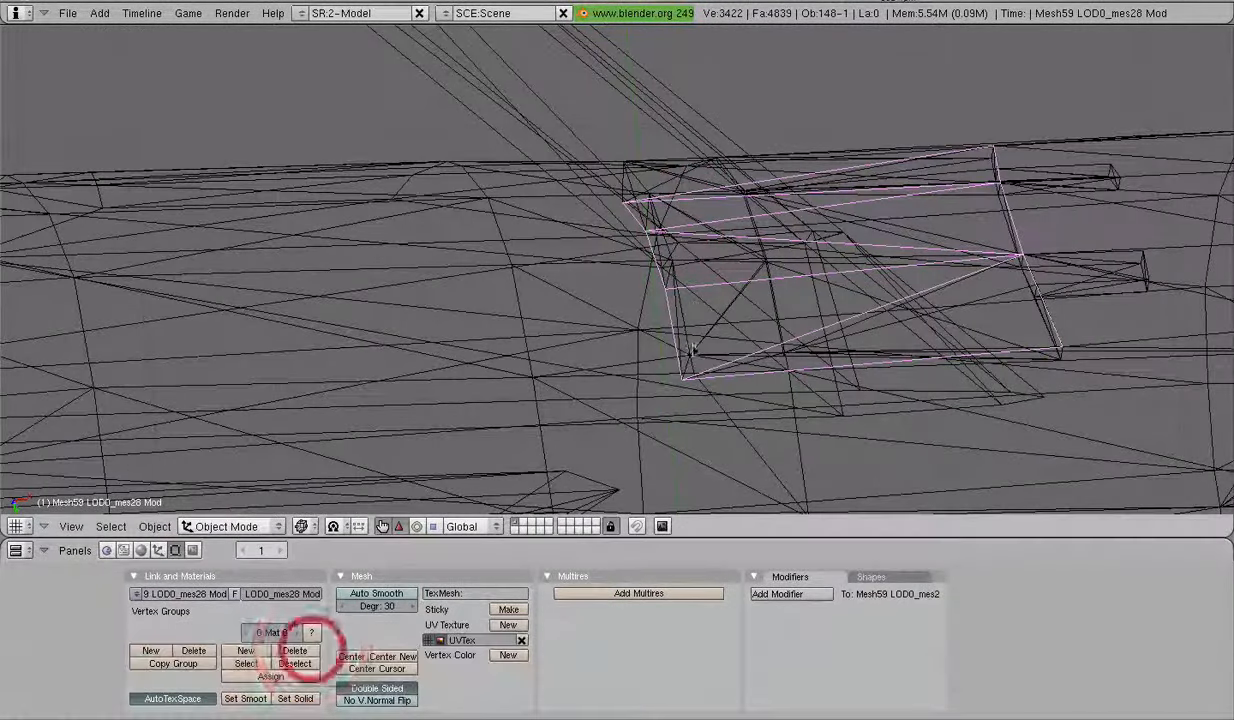
right_click(633, 193)
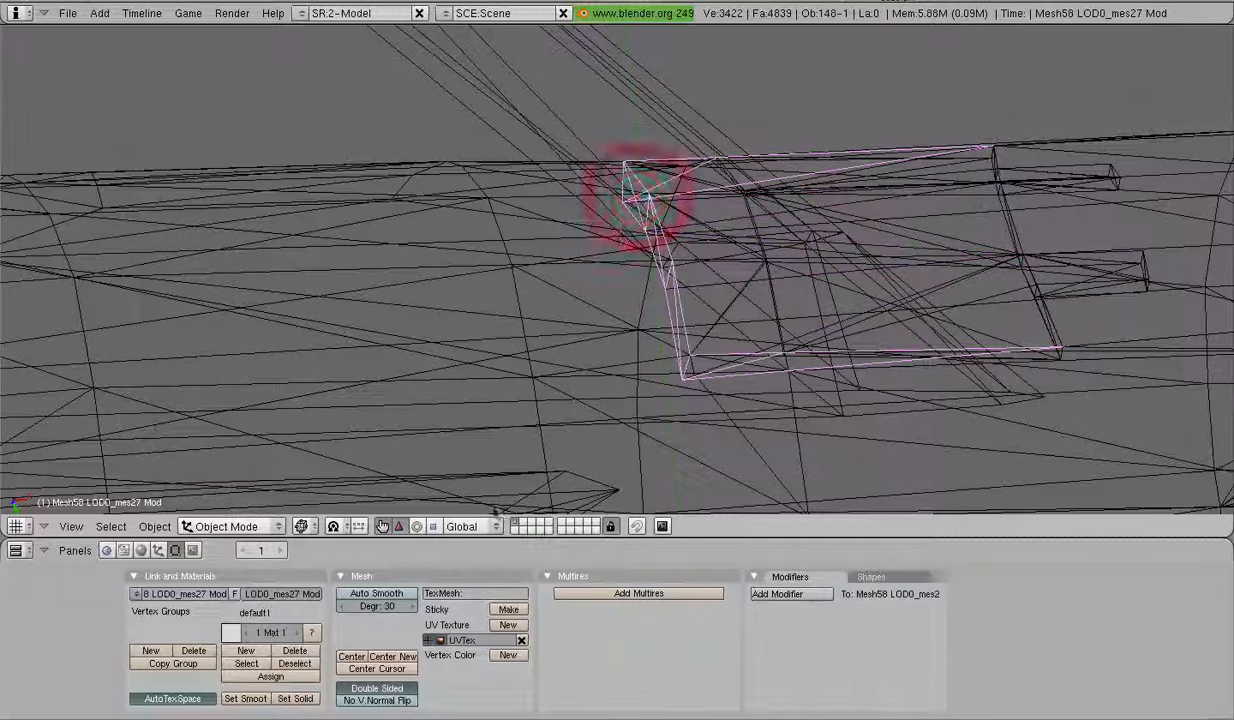
left_click(306, 649)
Step: Delete the material from the narrow strip mesh running along the wing's leading-edge flaps
scroll(576, 490, "down", 4)
middle_click_drag(560, 342, 736, 584, "shift")
right_click(563, 292)
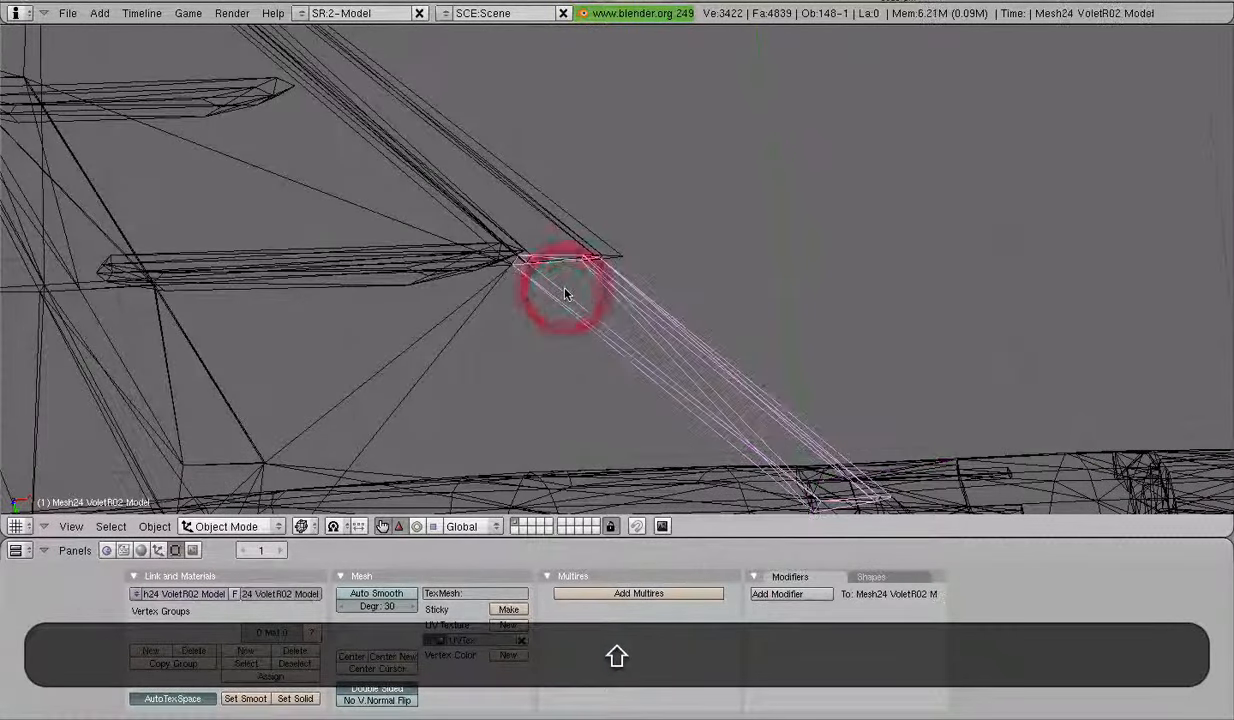
scroll(594, 143, "down", 3)
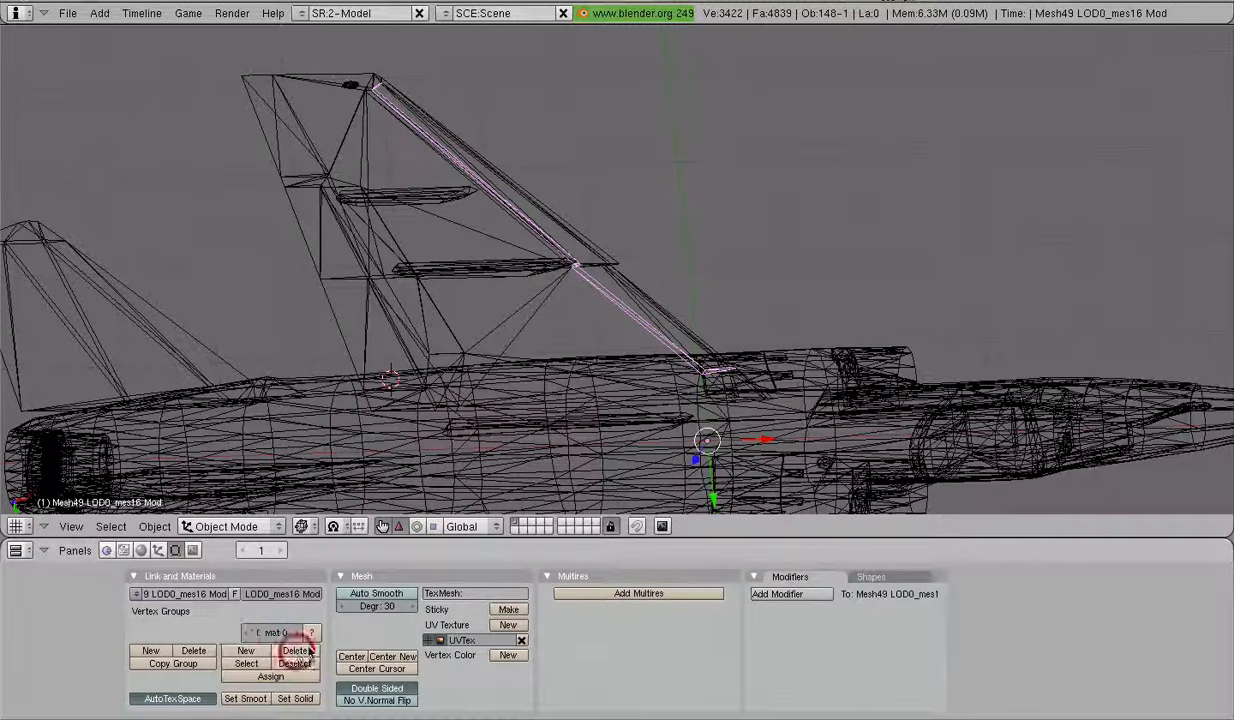
Step: Switch the viewport from wireframe back to surface display and inspect the whole wing
scroll(790, 213, "down", 7)
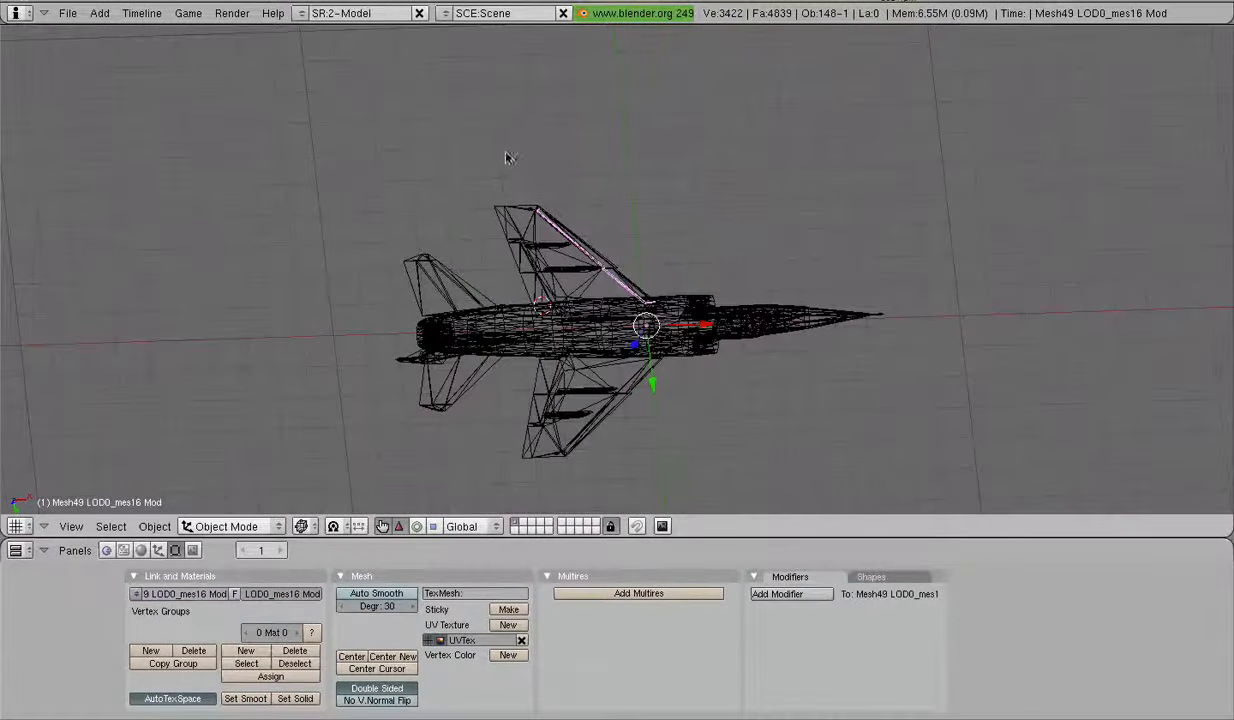
middle_click_drag(577, 194, 631, 502)
middle_click_drag(585, 191, 579, 288)
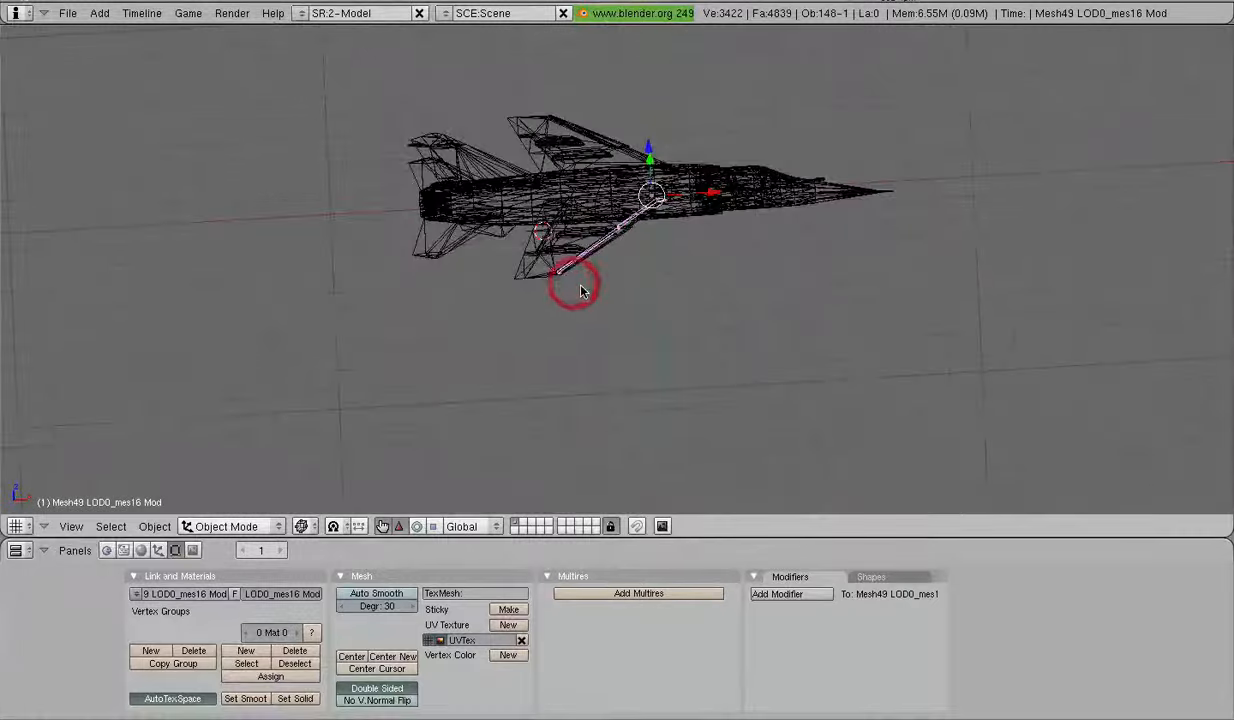
scroll(579, 288, "up", 4)
scroll(710, 279, "up", 1)
mouse_move(765, 268)
middle_mouse_down("shift")
mouse_move(697, 408)
mouse_move(551, 344)
middle_mouse_up("shift")
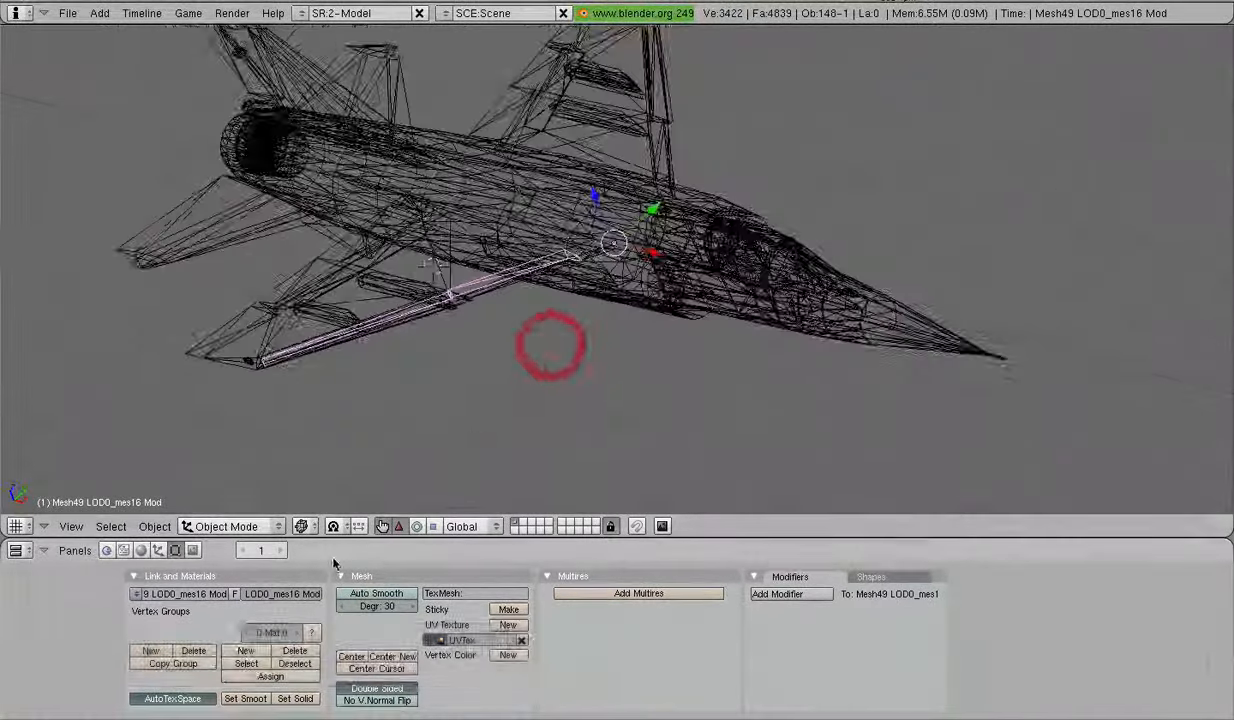
left_click(301, 526)
left_click(330, 458)
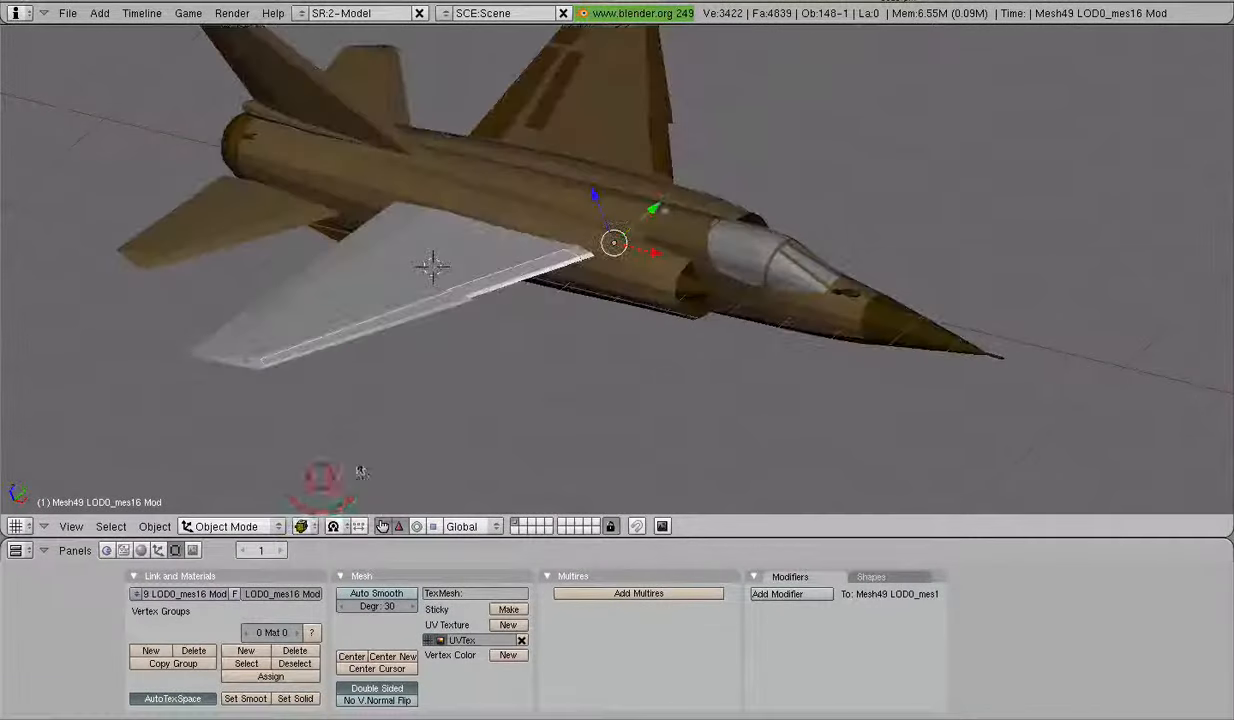
middle_click_drag(319, 477, 430, 355)
Step: Delete the fuselage side panel mesh below the cockpit canopy
key("a")
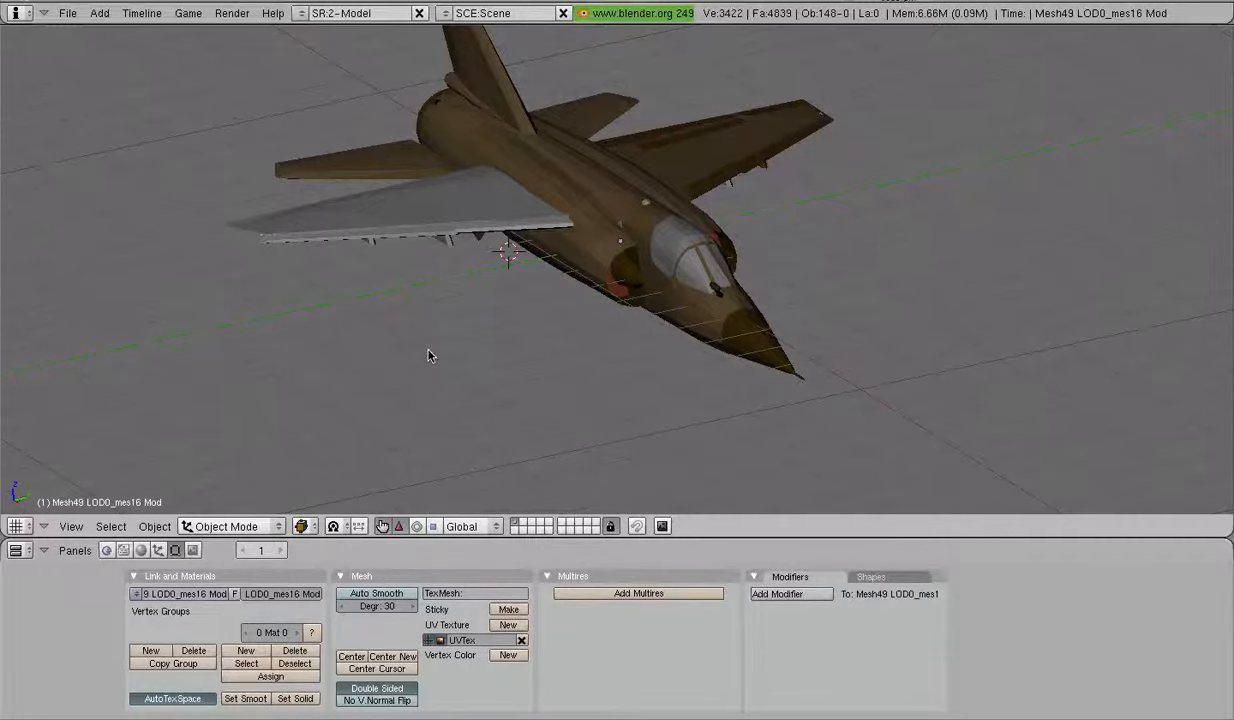
middle_click_drag(690, 323, 550, 342, "shift")
scroll(563, 342, "up", 4)
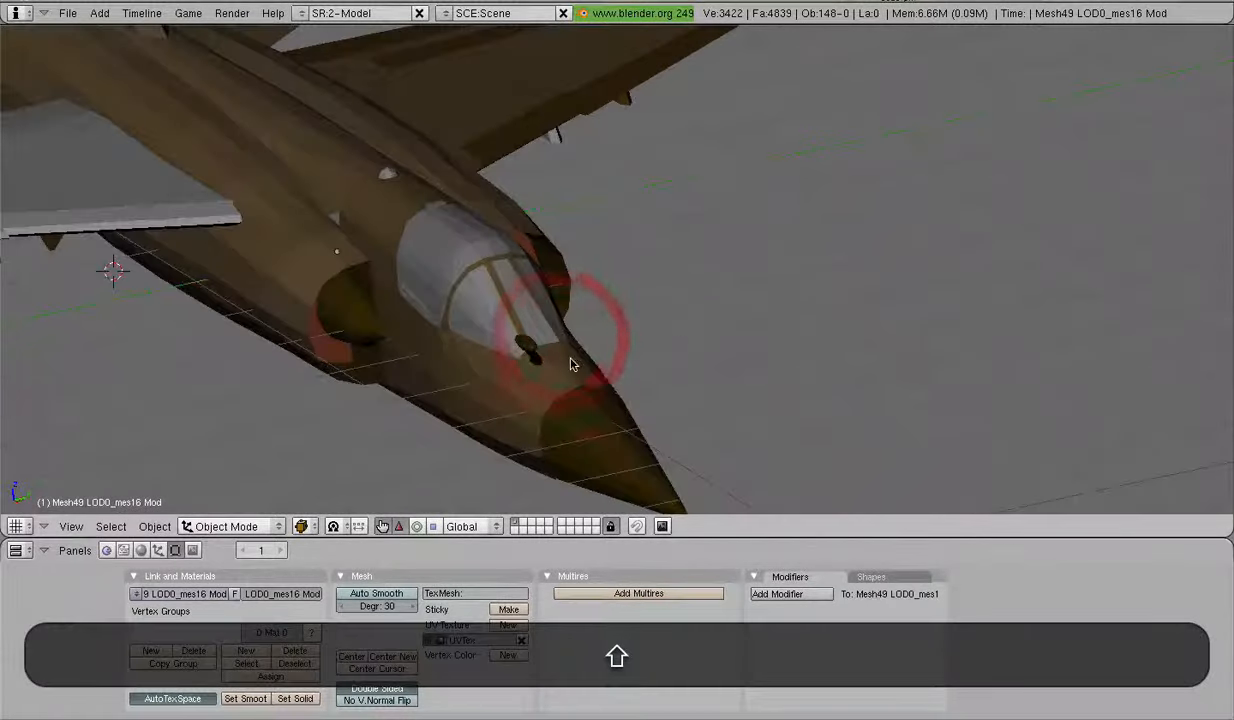
middle_click_drag(681, 343, 738, 322)
scroll(770, 328, "up", 2)
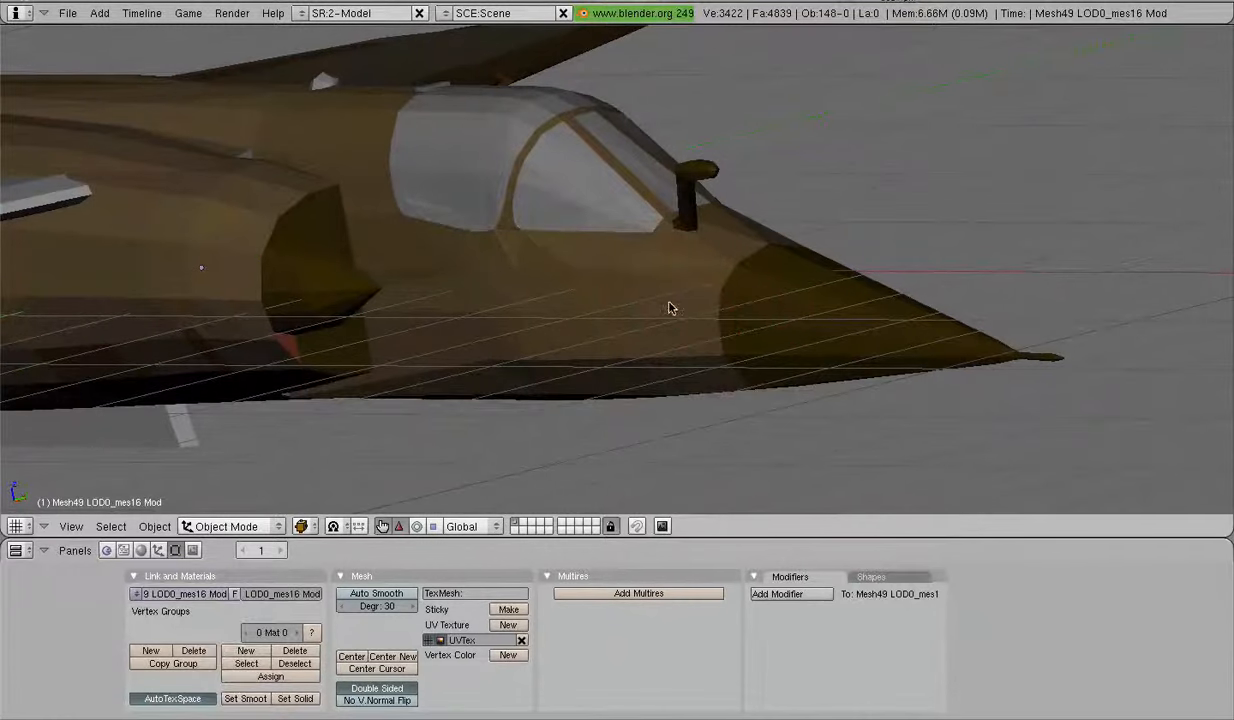
right_click(738, 252)
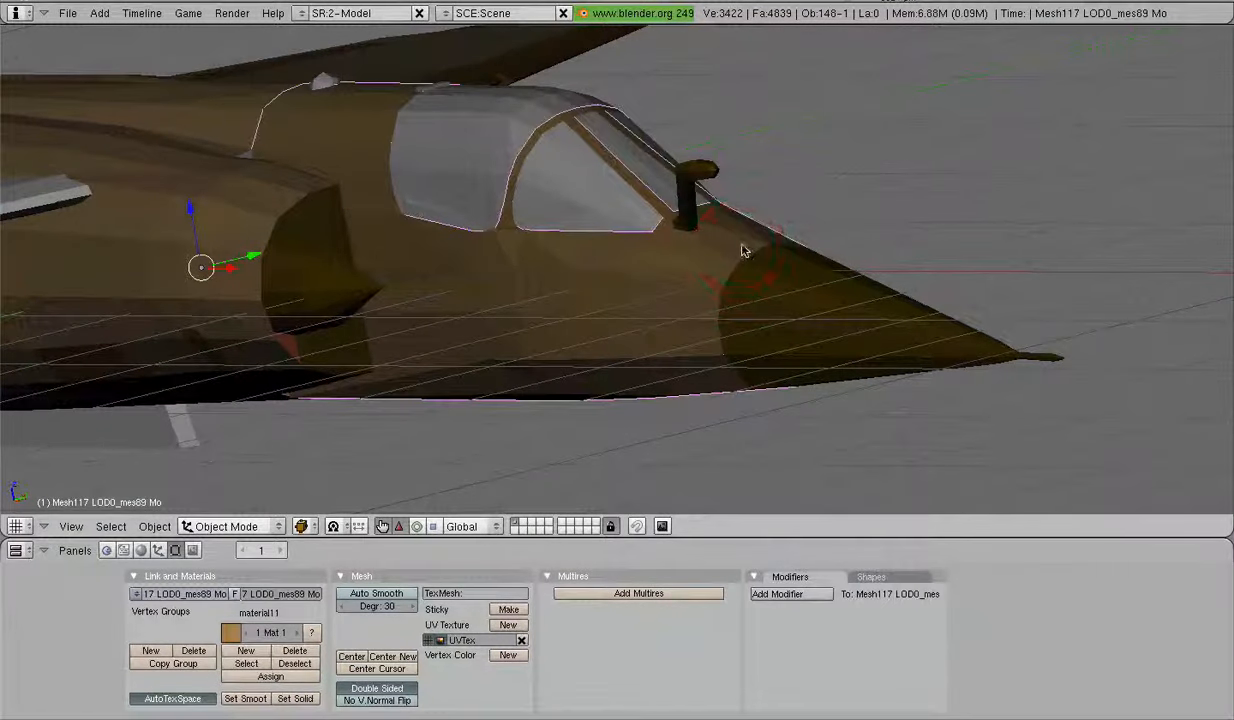
right_click(706, 267)
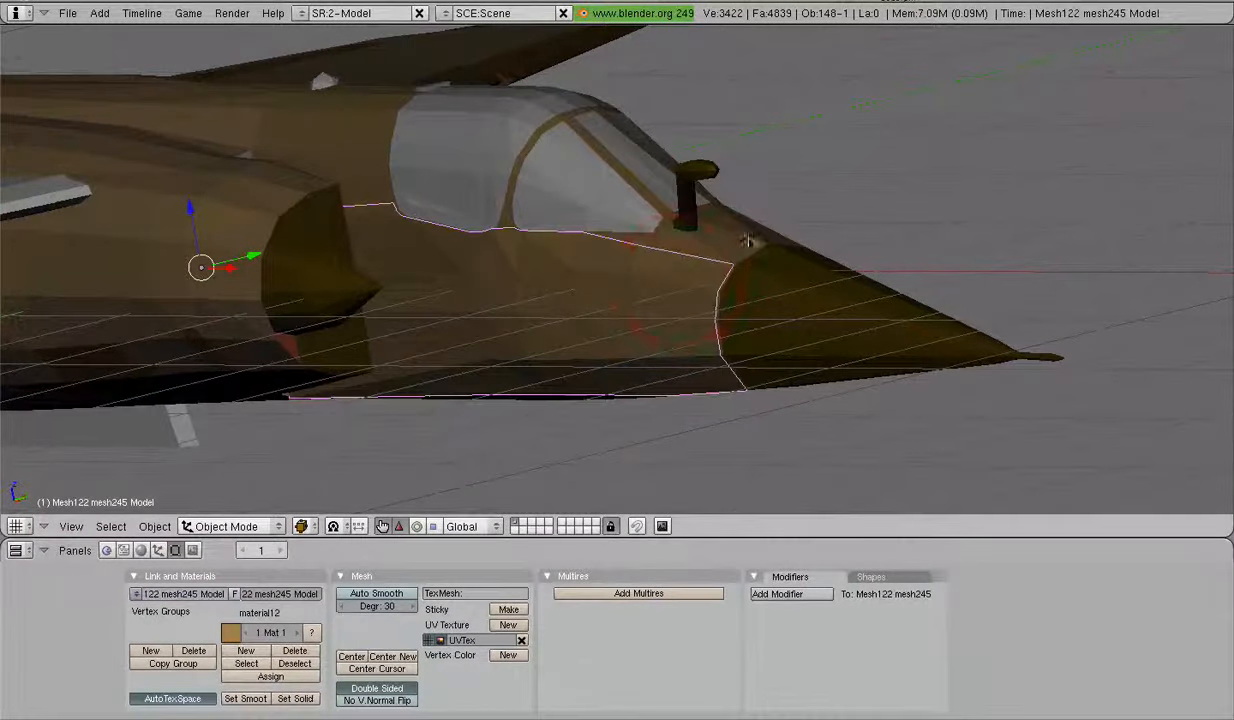
mouse_move(748, 240)
middle_mouse_down()
mouse_move(785, 226)
mouse_move(725, 290)
mouse_move(647, 171)
mouse_move(760, 432)
mouse_move(735, 325)
mouse_move(520, 292)
mouse_move(317, 381)
mouse_move(596, 377)
mouse_move(818, 428)
mouse_move(749, 235)
middle_mouse_up()
key("x")
left_click(828, 198)
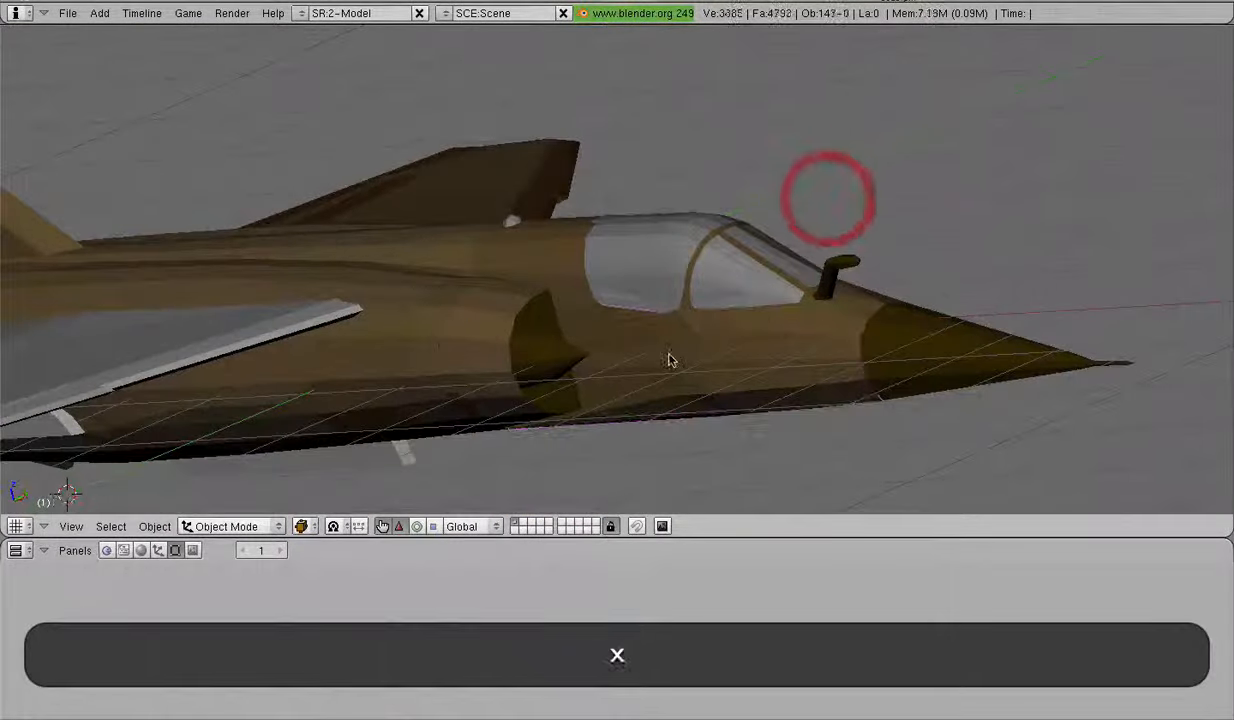
Step: Join the four meshes forming the main fuselage, cockpit surround and nose into one object
right_click(668, 356)
middle_click_drag(668, 356, 527, 242)
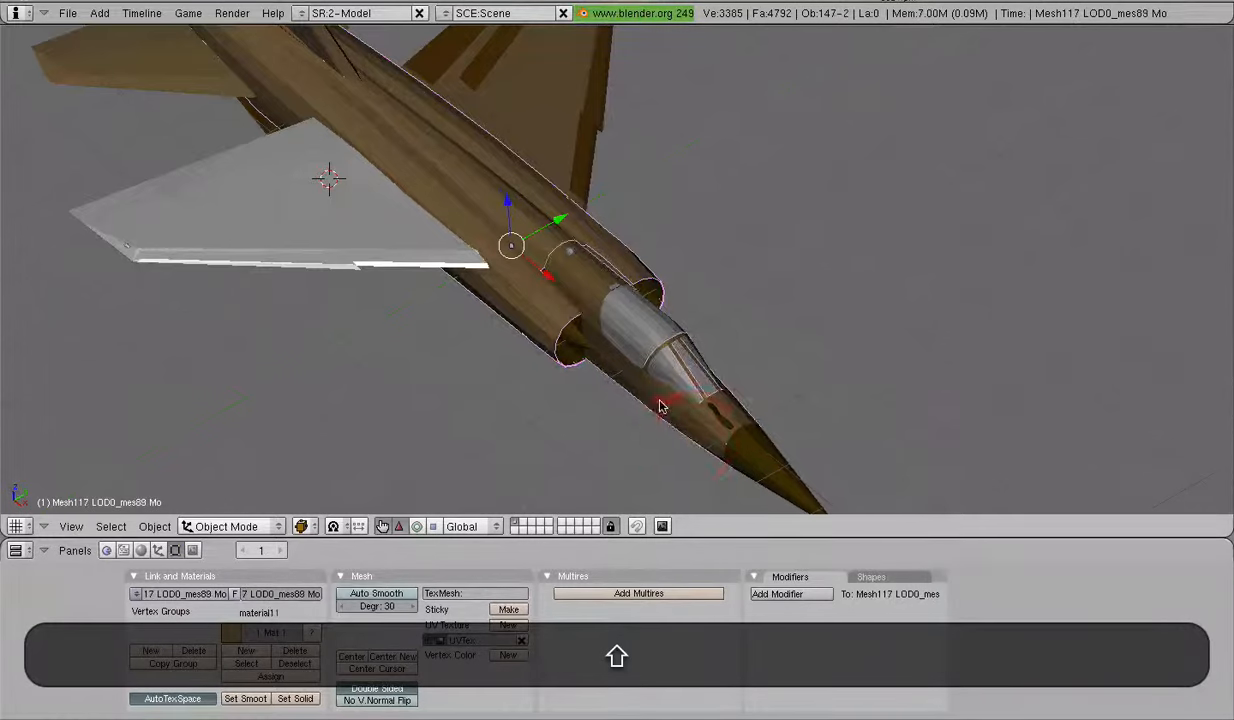
middle_click_drag(660, 406, 600, 322, "shift")
scroll(826, 468, "up", 4)
middle_click_drag(746, 327, 557, 70, "shift")
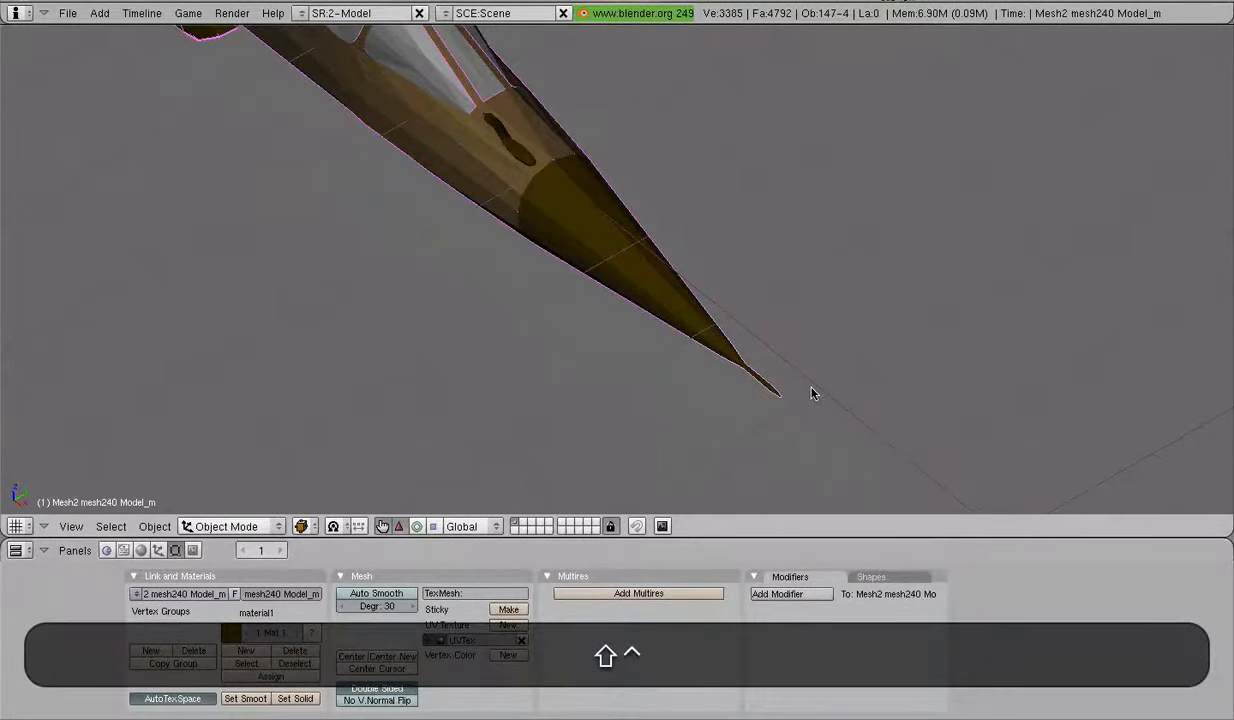
scroll(783, 374, "down", 4)
middle_click_drag(544, 275, 655, 267, "shift")
Step: Check the joined fuselage mesh in Edit Mode and delete its materials
key("Tab")
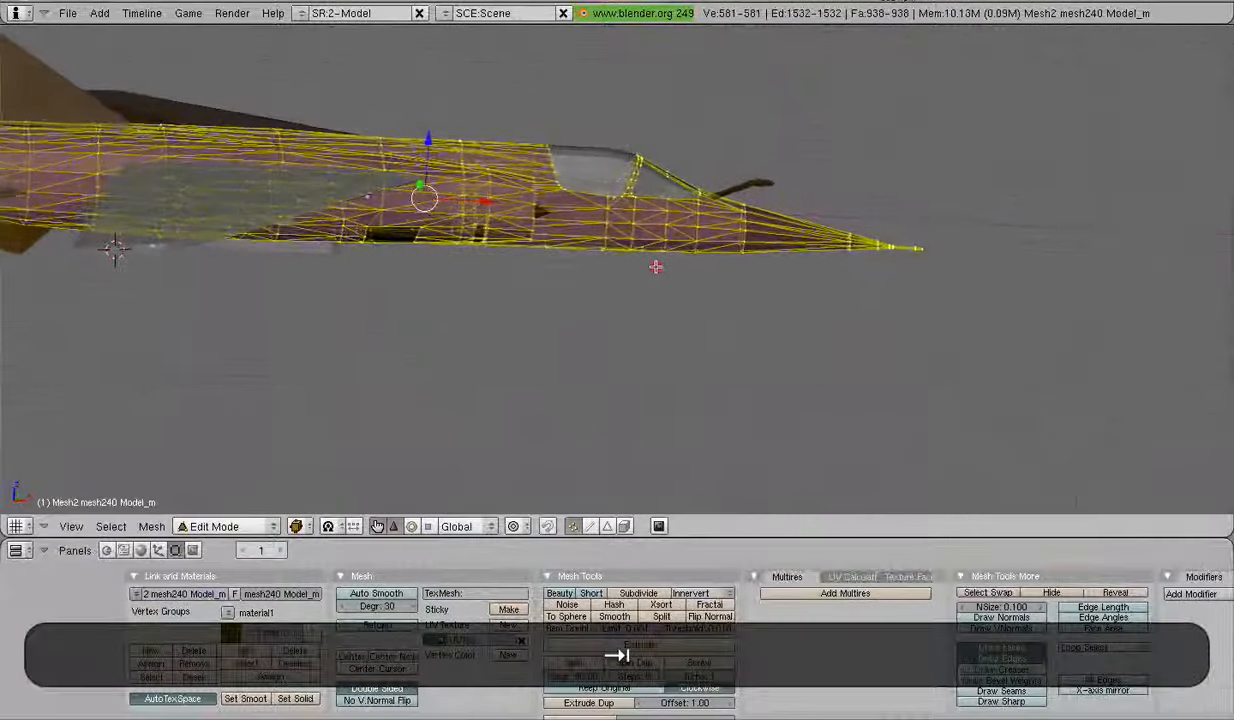
key("Tab")
left_click(291, 650)
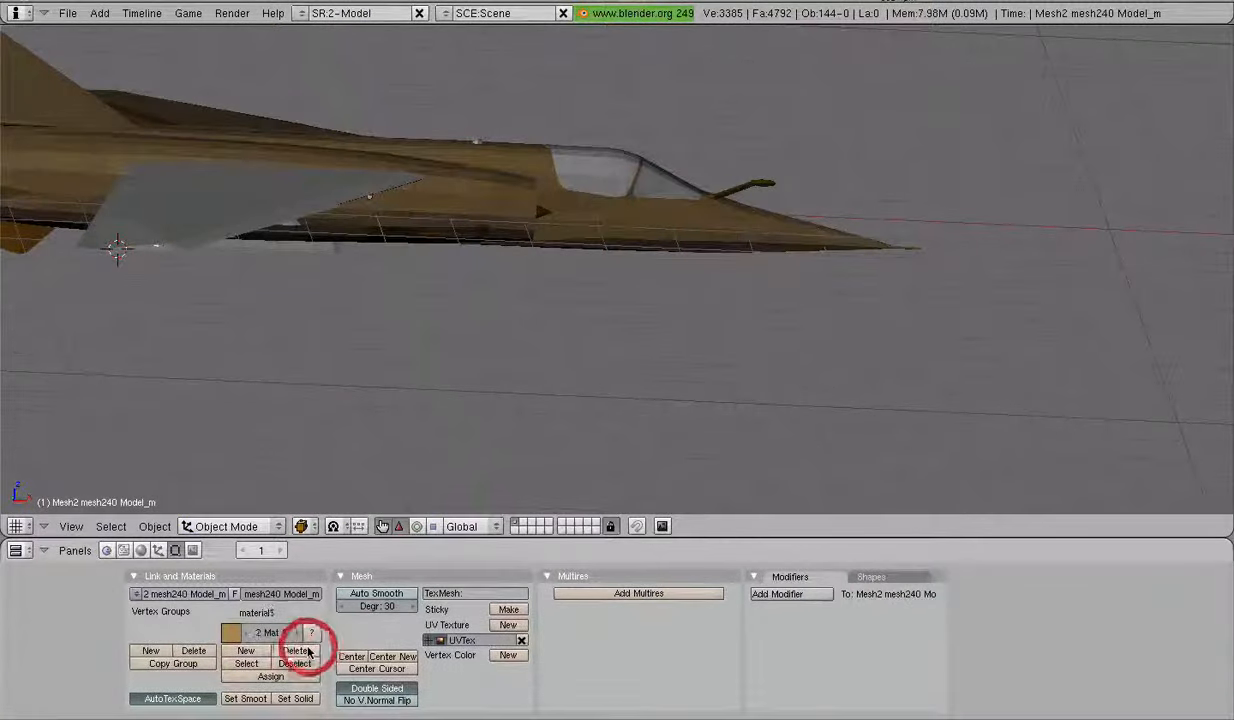
Step: Examine the two meshes of the bent probe in front of the windshield and clear the selection
middle_click_drag(848, 278, 867, 404, "shift")
scroll(867, 400, "up", 4)
middle_click_drag(806, 304, 625, 201)
scroll(626, 202, "up", 4)
right_click(664, 287)
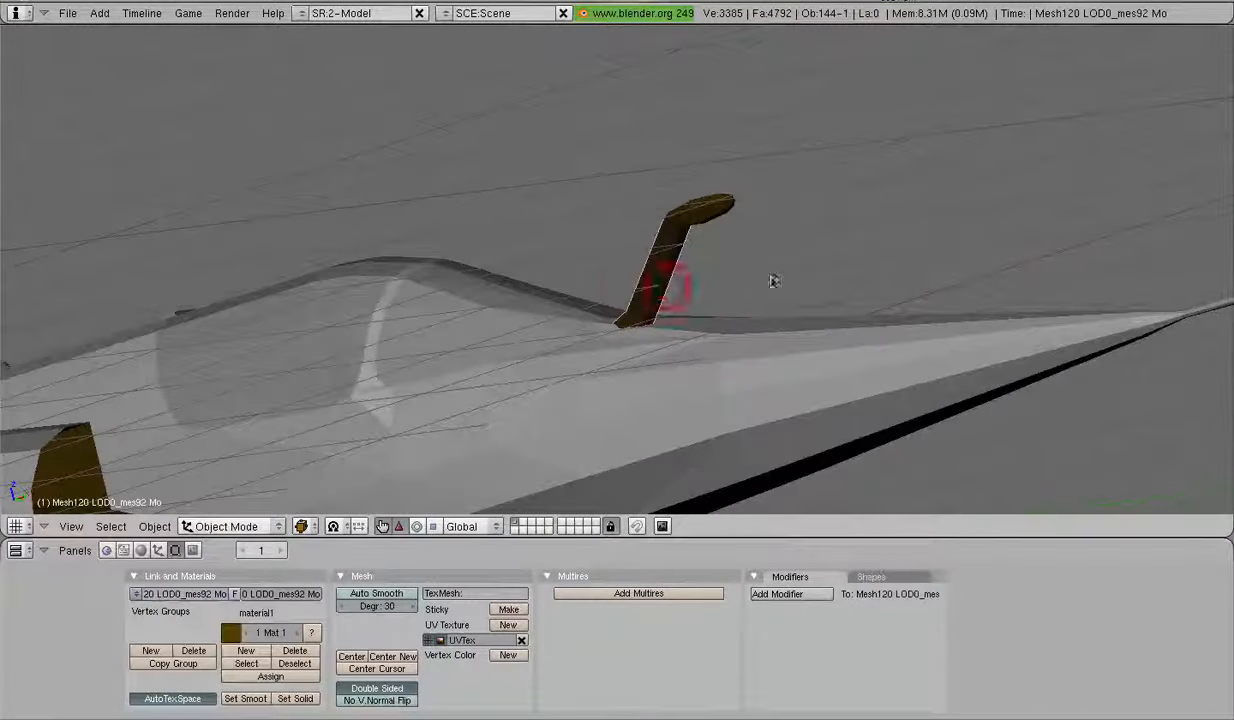
right_click(722, 204)
scroll(720, 202, "down", 4)
middle_click_drag(551, 284, 697, 201, "shift")
middle_click_drag(697, 300, 574, 360)
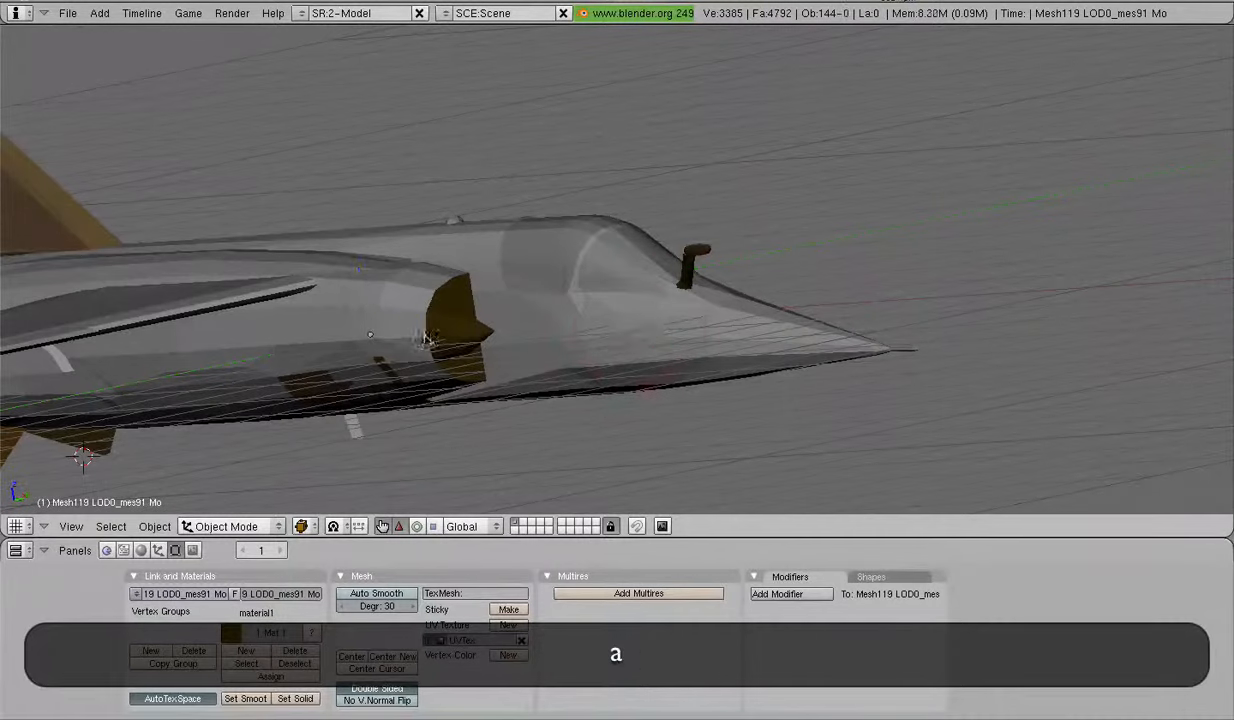
Step: Examine the air intake meshes on both sides of the fuselage, checking the lining's geometry in Edit Mode
middle_click_drag(622, 322, 460, 358)
right_click(585, 292, "shift")
middle_click_drag(585, 297, 617, 238)
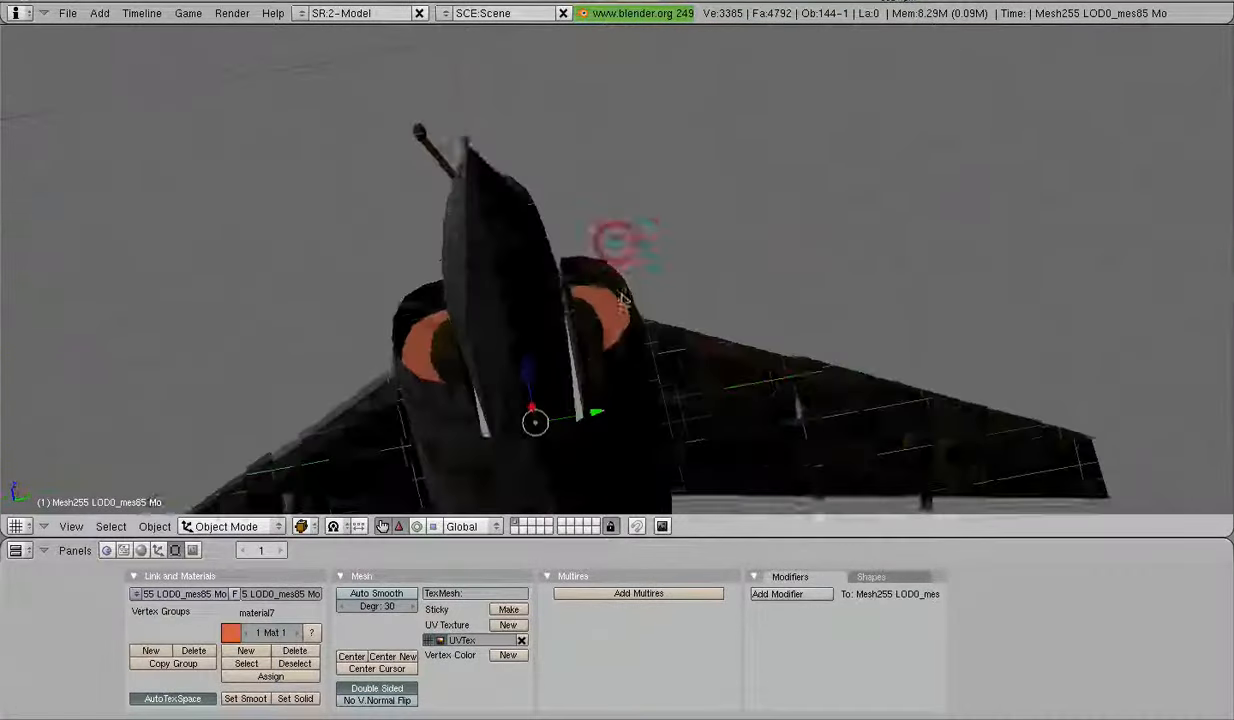
scroll(617, 240, "up", 4)
right_click(630, 311)
right_click(600, 303)
right_click(600, 306)
key("Tab")
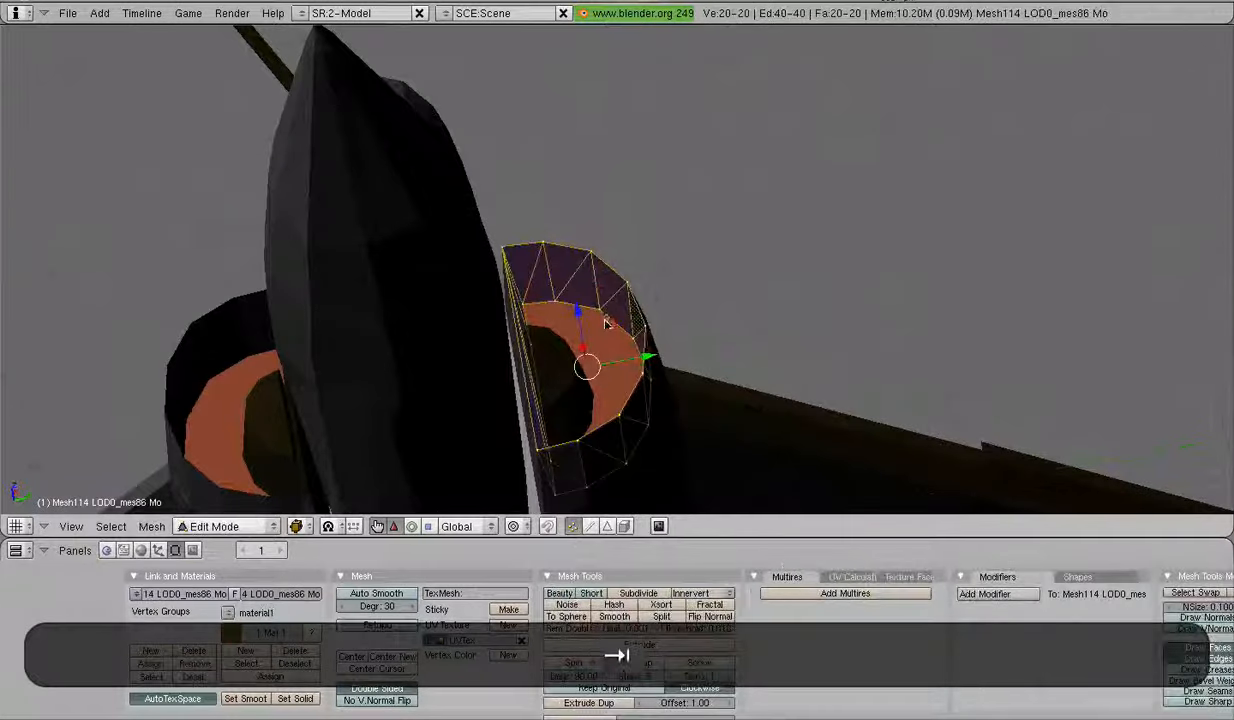
key("Tab")
middle_click_drag(784, 235, 744, 281)
scroll(744, 281, "down", 3)
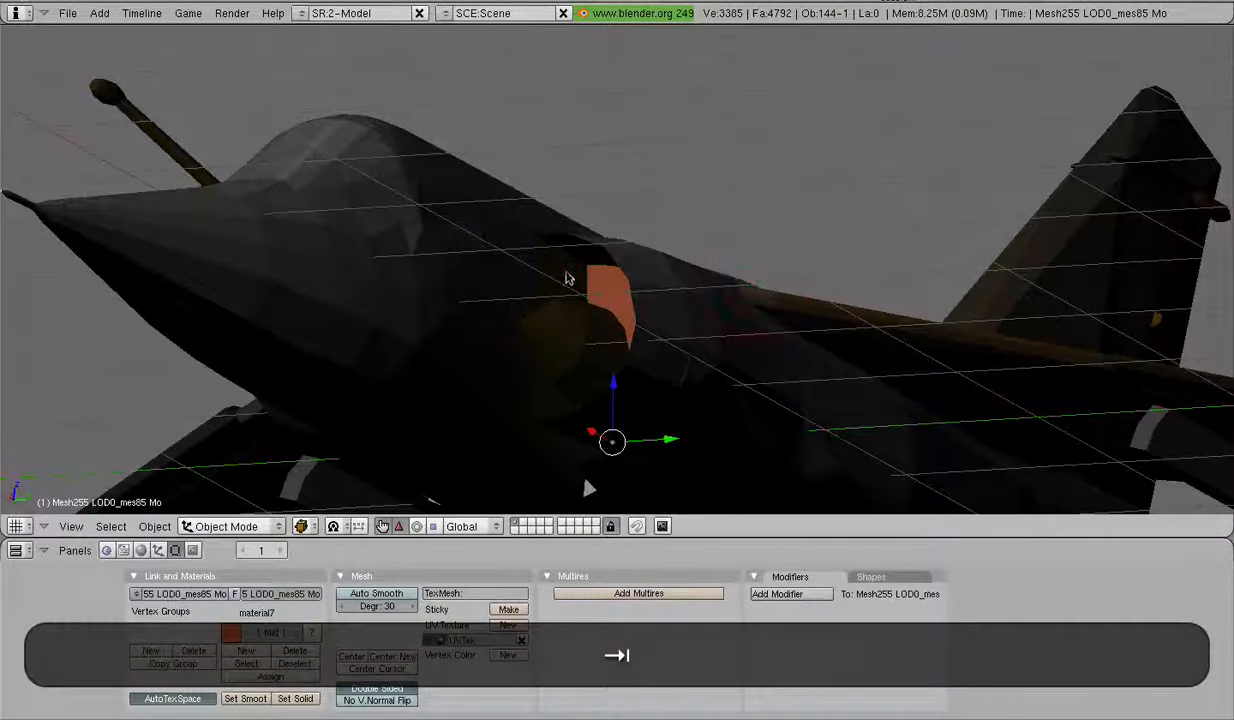
right_click(567, 277)
key("Tab")
key("Tab")
Step: Raise the main canopy glass about 1.18 units along Z to expose the cockpit interior
middle_click_drag(566, 283, 540, 400)
right_click(524, 228)
middle_click_drag(566, 264, 603, 328, "shift")
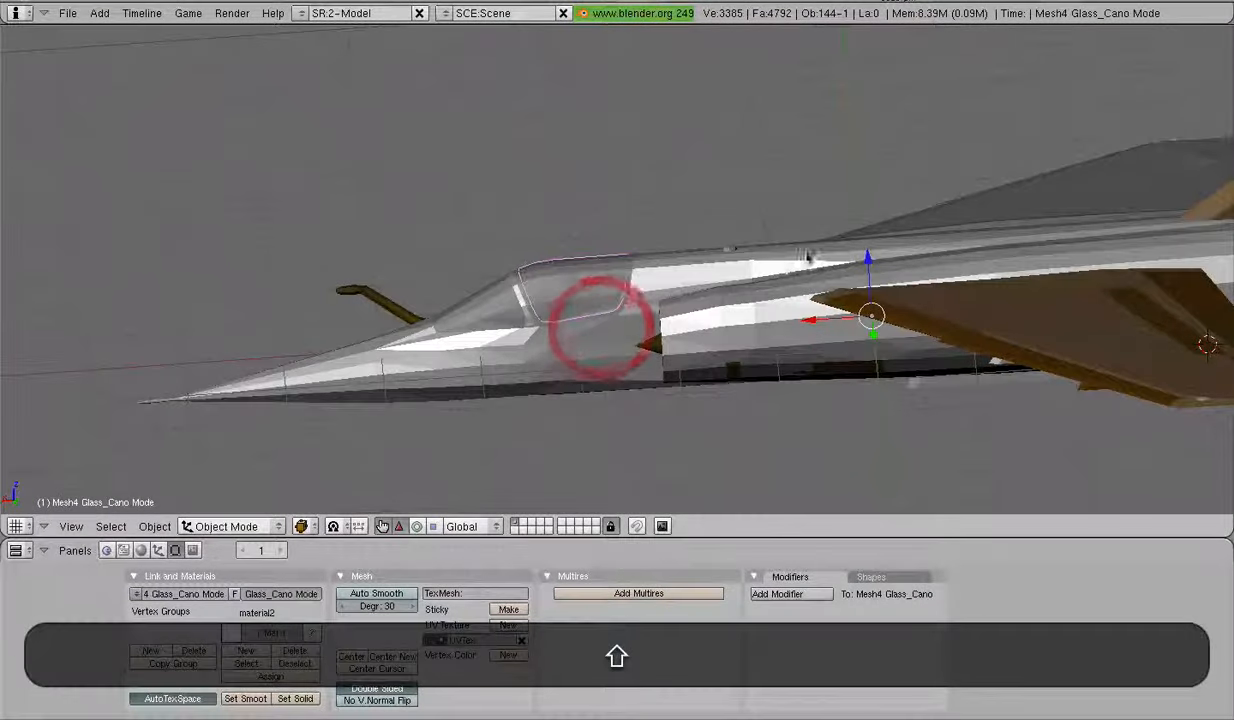
left_click_drag(865, 261, 859, 149)
middle_click_drag(867, 371, 695, 425)
scroll(664, 272, "up", 6)
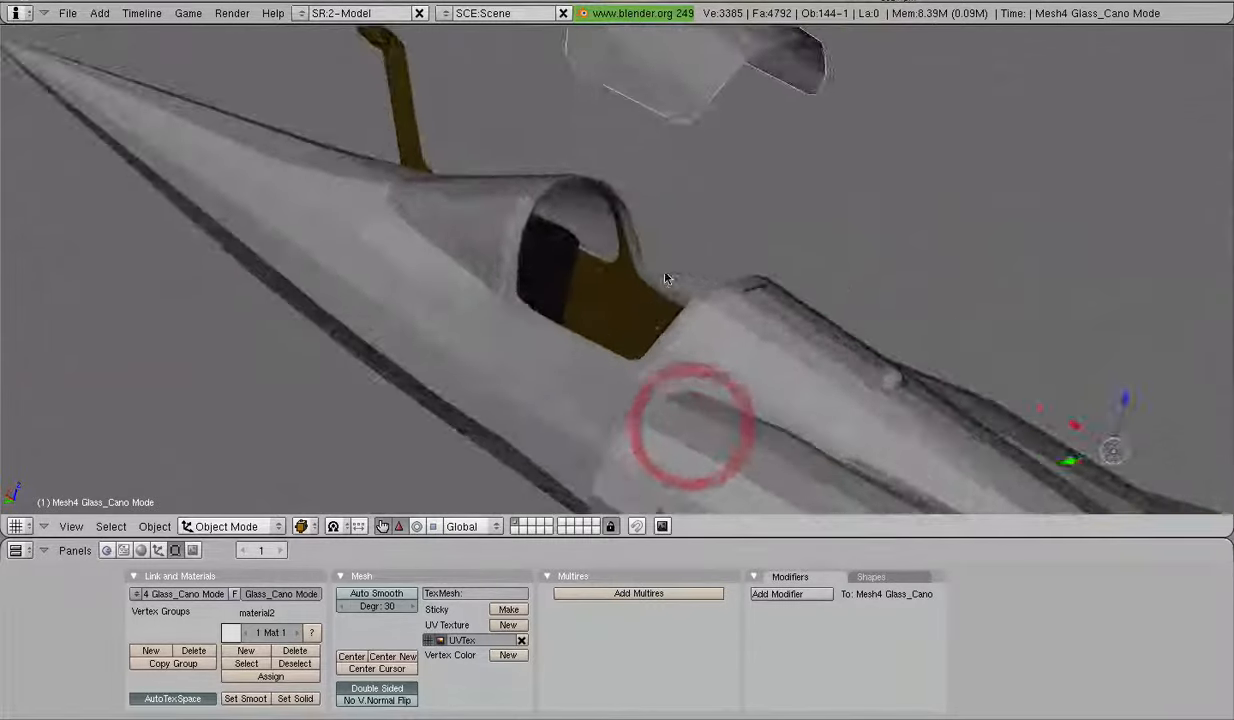
mouse_move(664, 272)
middle_mouse_down()
mouse_move(598, 294)
mouse_move(490, 276)
mouse_move(667, 291)
middle_mouse_up()
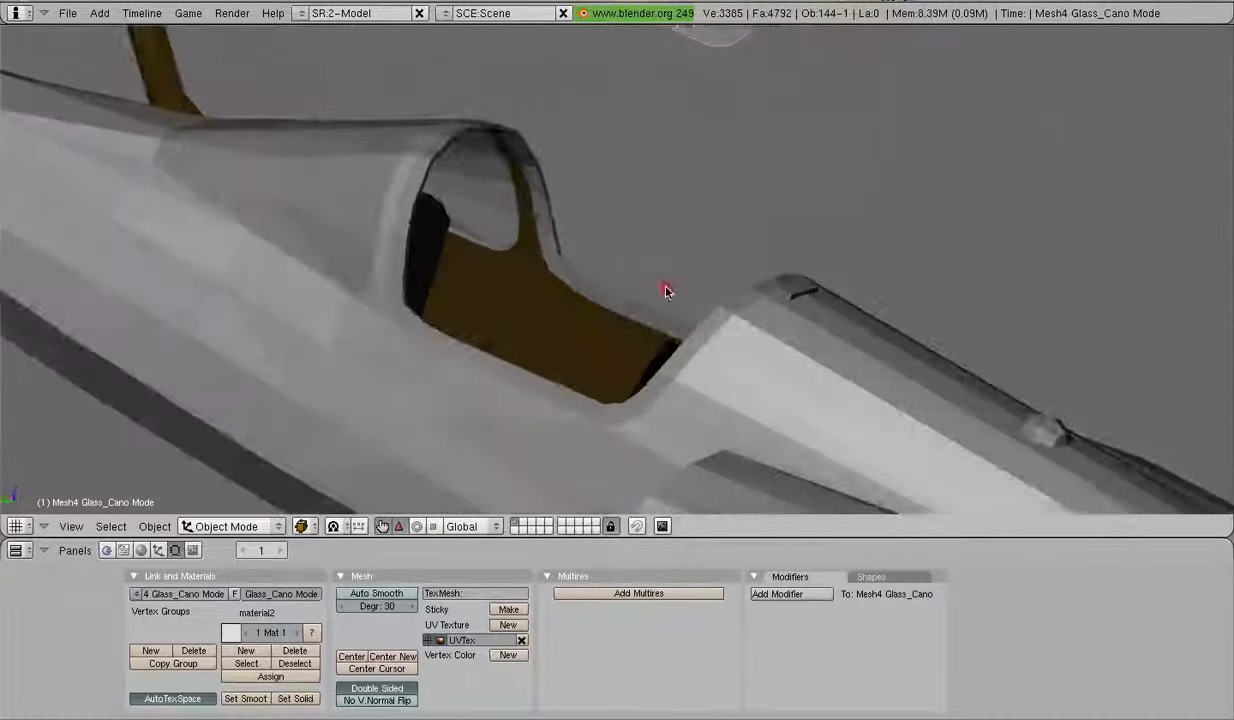
Step: Join the three windshield glass panes into one object and check the result in Edit Mode
right_click(342, 178)
scroll(501, 286, "down", 5)
middle_click_drag(501, 286, 1063, 331)
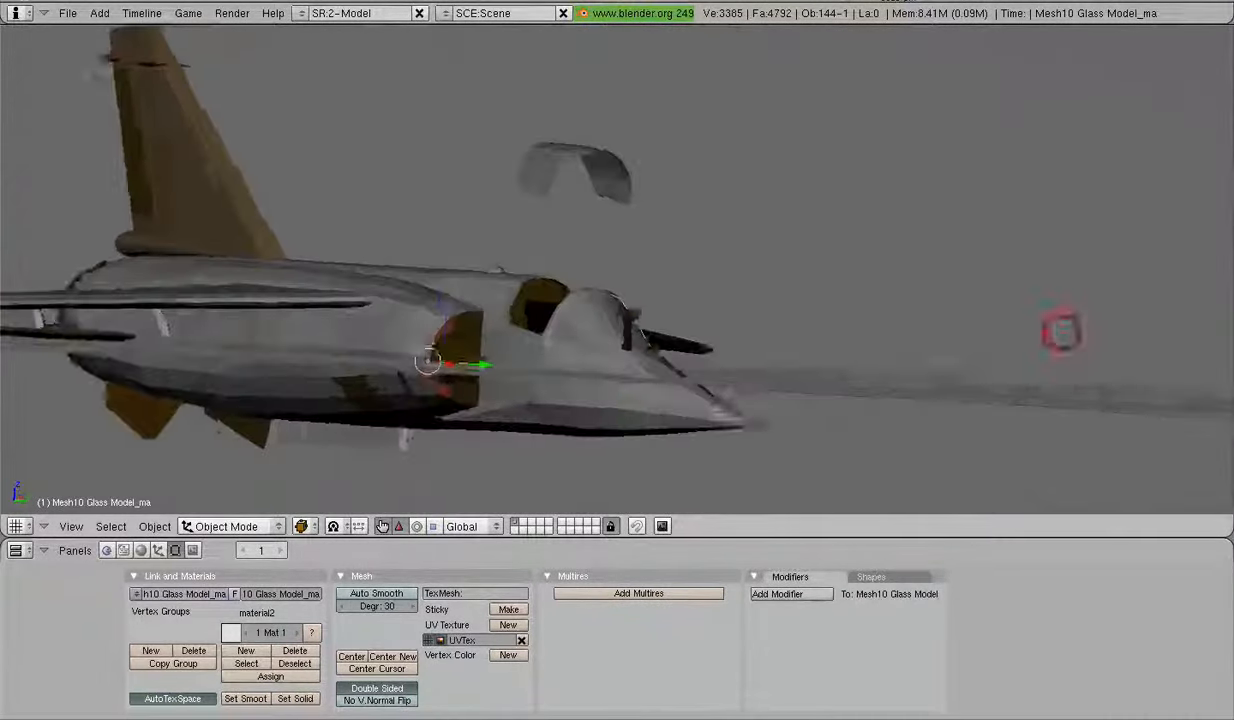
scroll(584, 331, "up", 3)
middle_click_drag(584, 331, 568, 460)
middle_click_drag(587, 366, 652, 213, "shift")
scroll(640, 245, "up", 4)
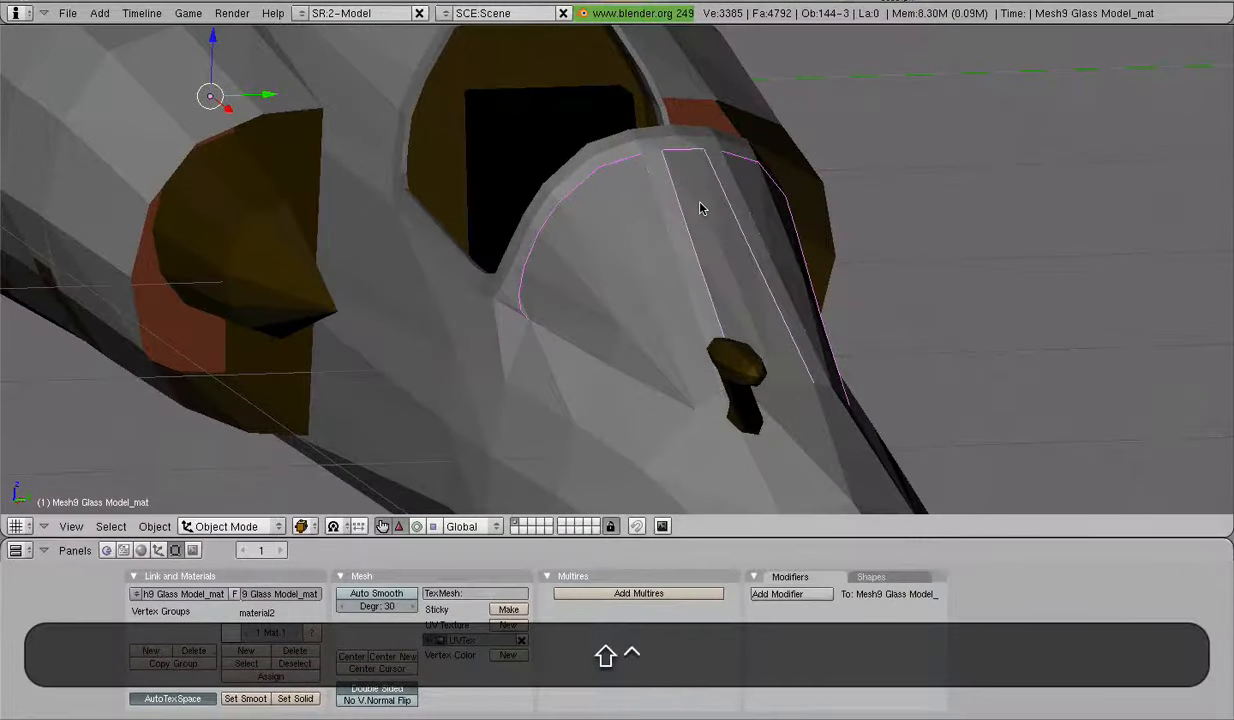
key("Tab")
key("Tab")
Step: Raise the joined windshield glass about 1.1 units along Z to expose the front of the cockpit
middle_click_drag(708, 204, 693, 255)
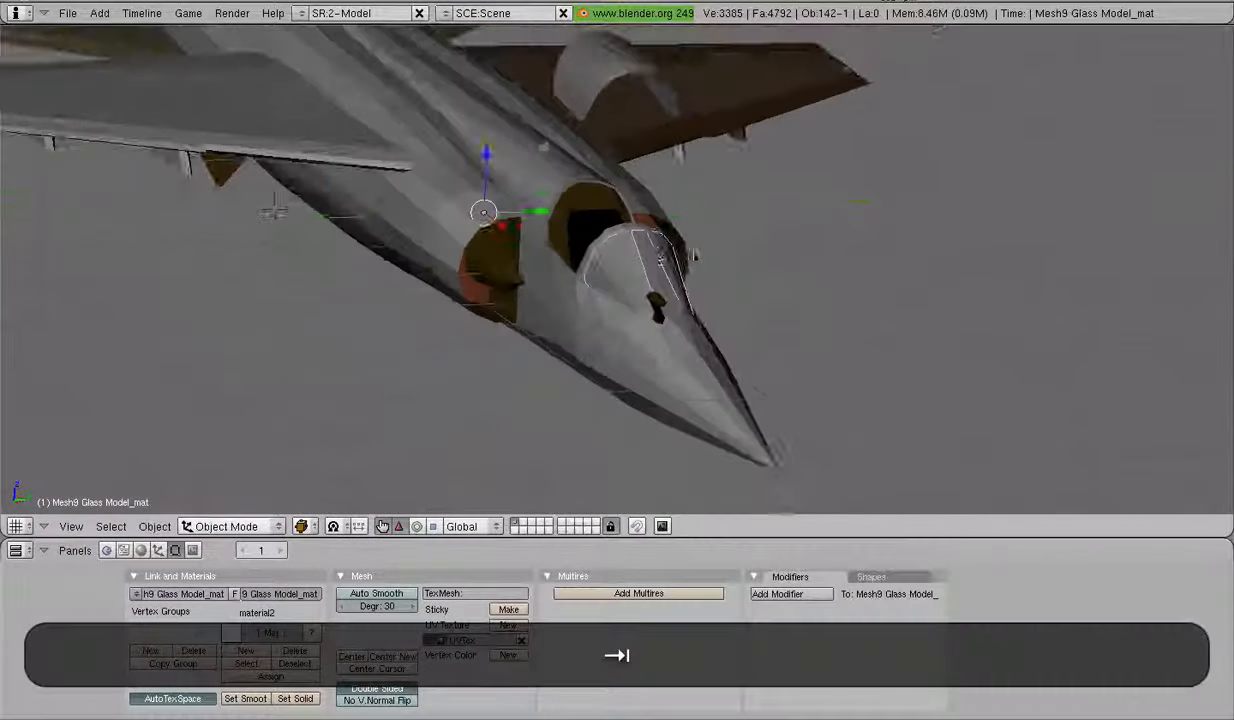
left_click_drag(485, 153, 479, 14)
scroll(720, 273, "up", 7)
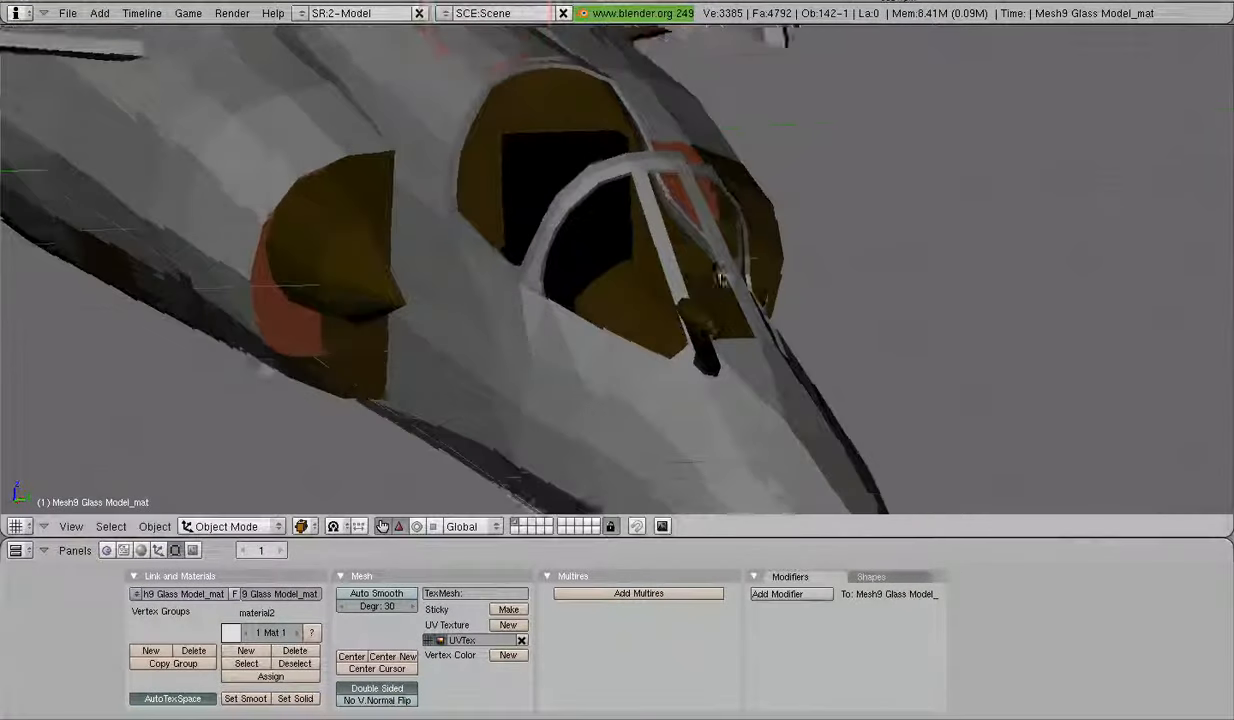
middle_click_drag(698, 272, 667, 289)
Step: Delete the material from the HUD glass mesh and select the instrument panel mesh beneath it
right_click(663, 303)
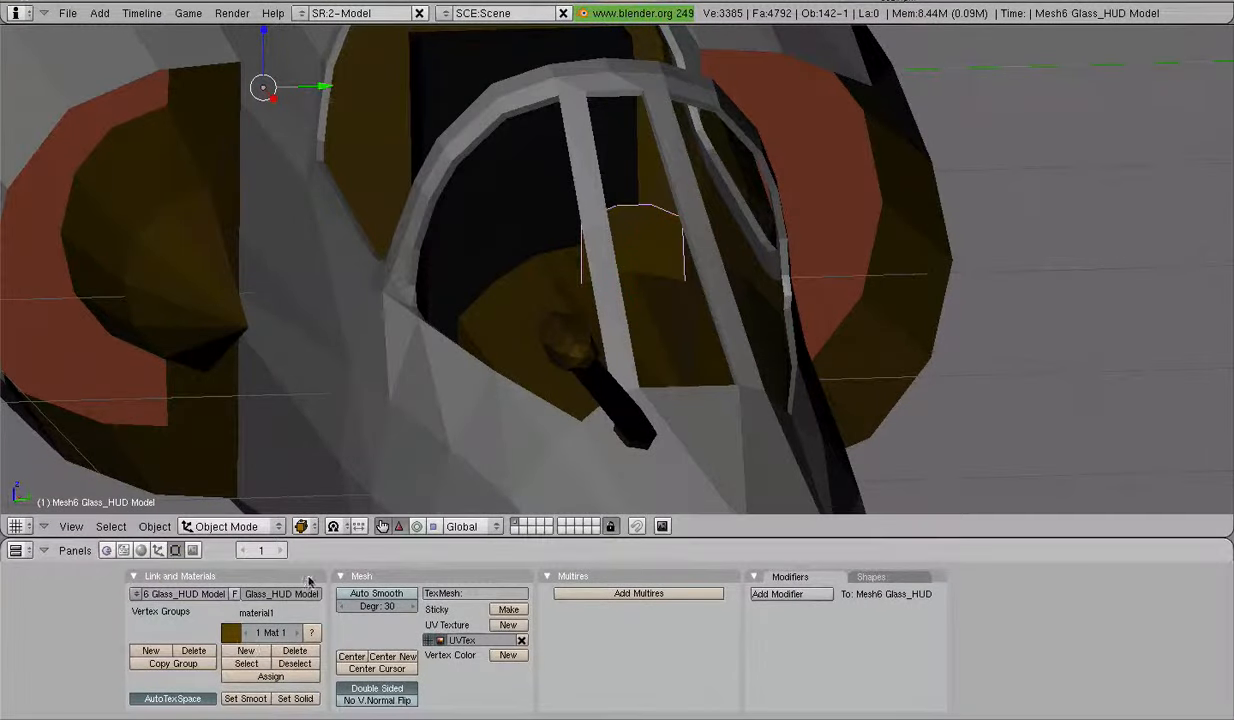
left_click(284, 653)
scroll(690, 277, "down", 1)
right_click(653, 308)
scroll(600, 335, "down", 5)
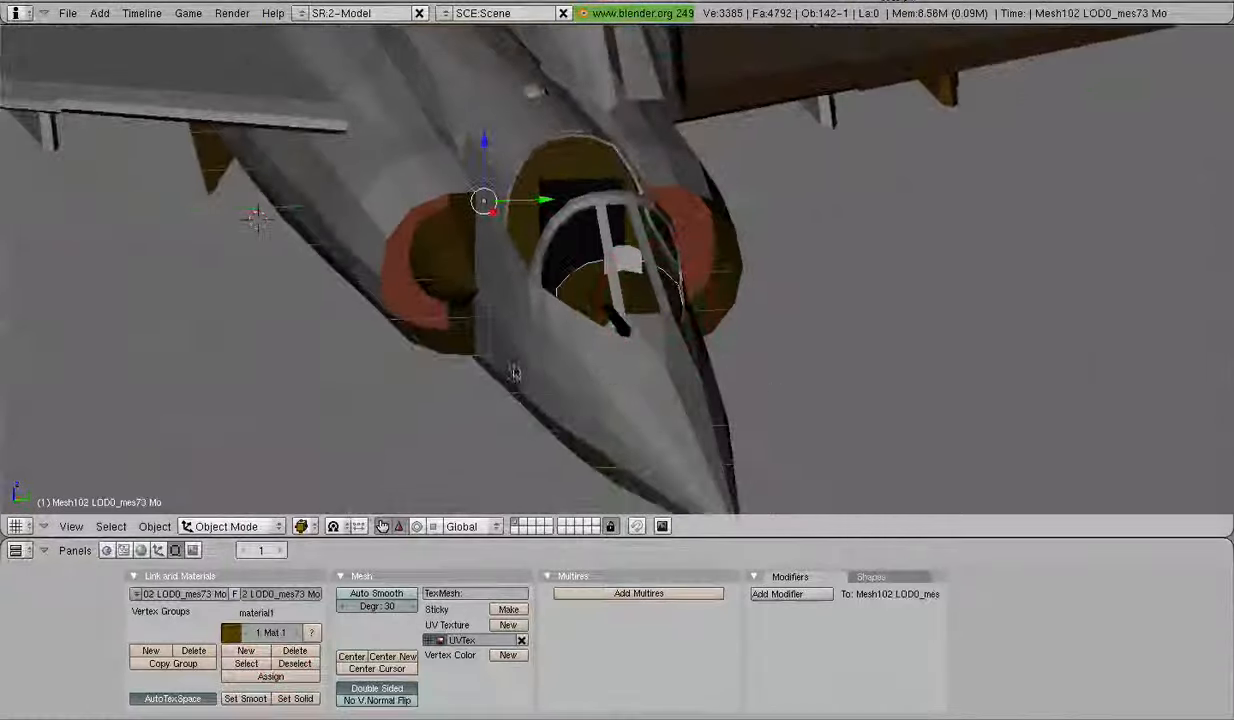
Step: Set the raised main canopy glass's Z location to 0 in its transform properties
middle_click_drag(515, 369, 385, 321)
scroll(824, 346, "down", 5)
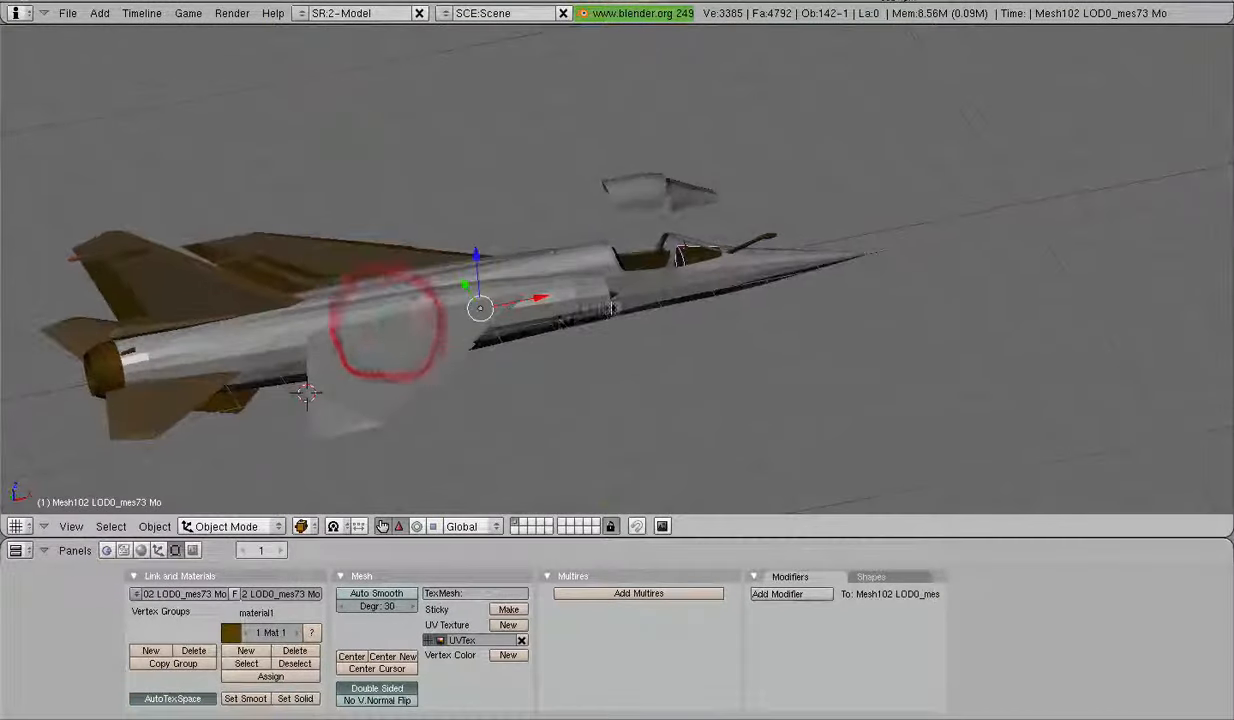
scroll(385, 321, "down", 1)
key("n")
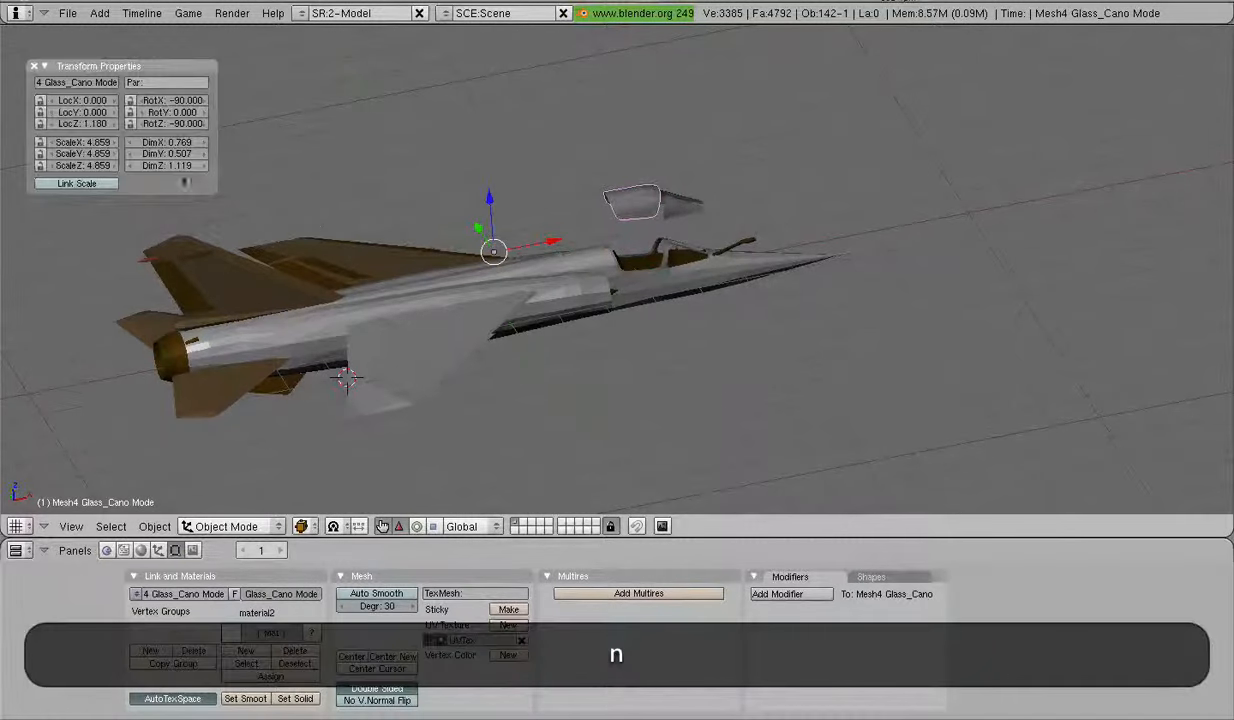
left_click(94, 124)
type("0")
key("Return")
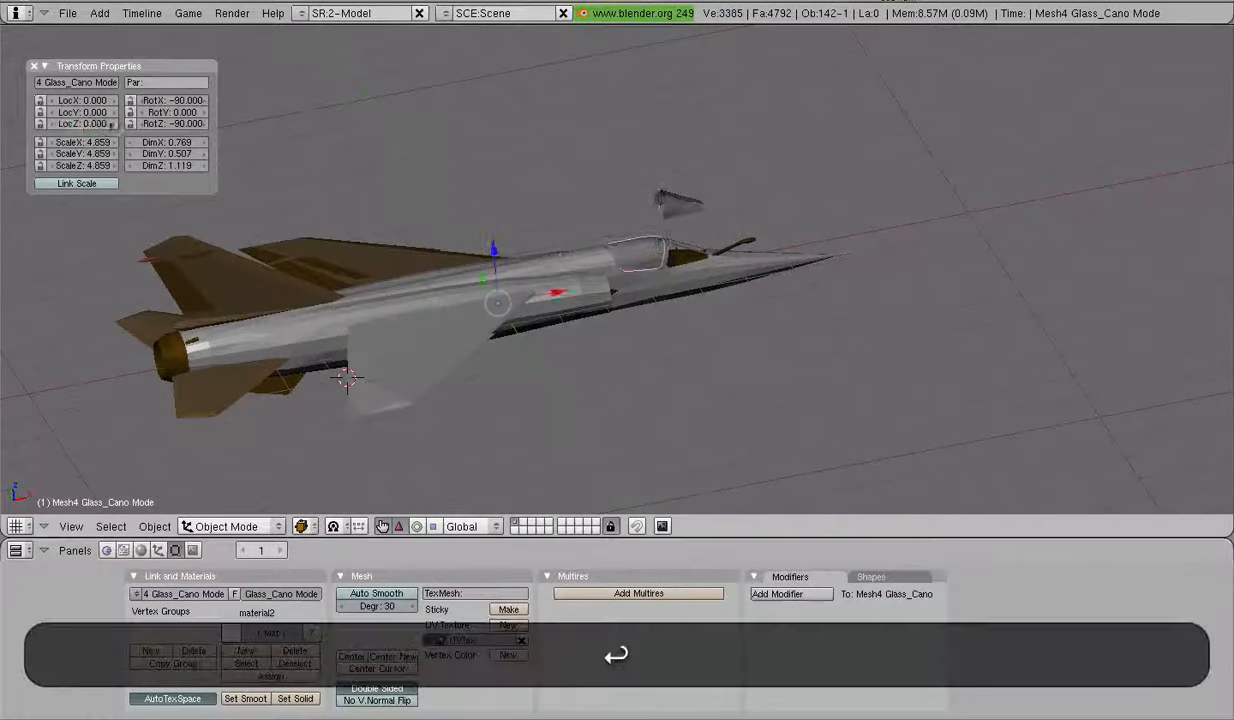
Step: Set the raised windshield glass's Z location to 0 so it sits back on the cockpit
right_click(703, 211)
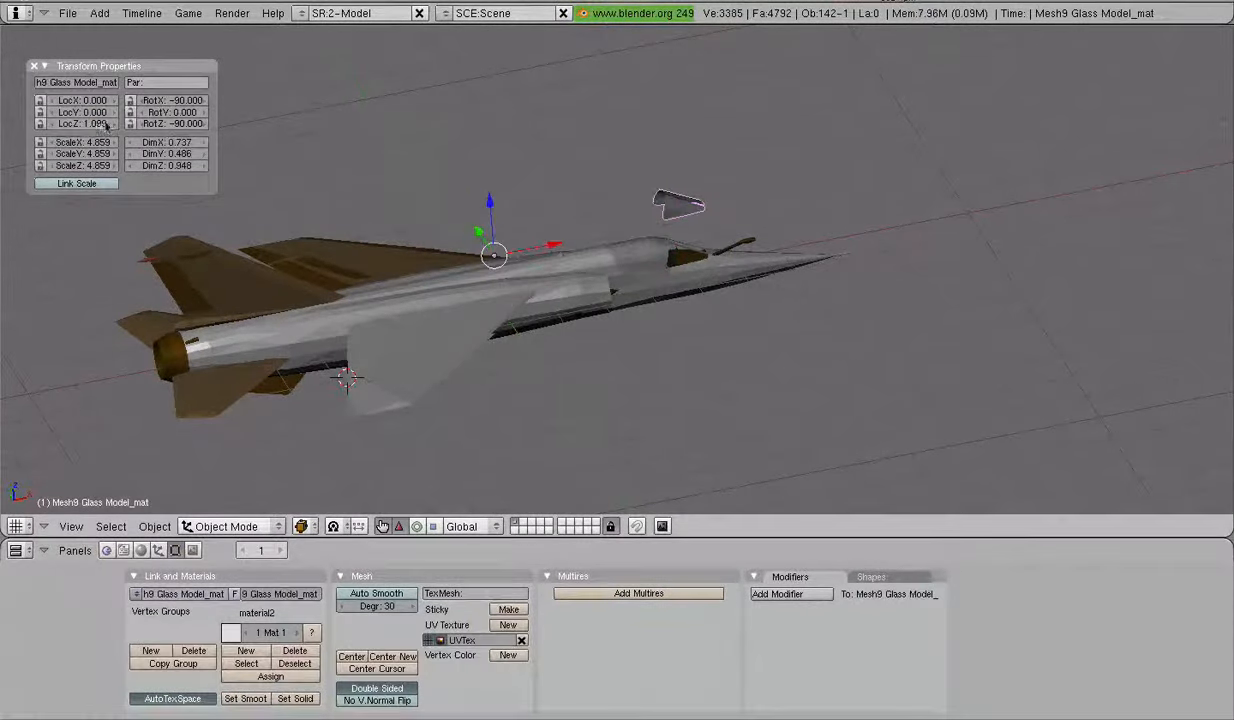
left_click(107, 126)
key("0")
key("Return")
key("super+z")
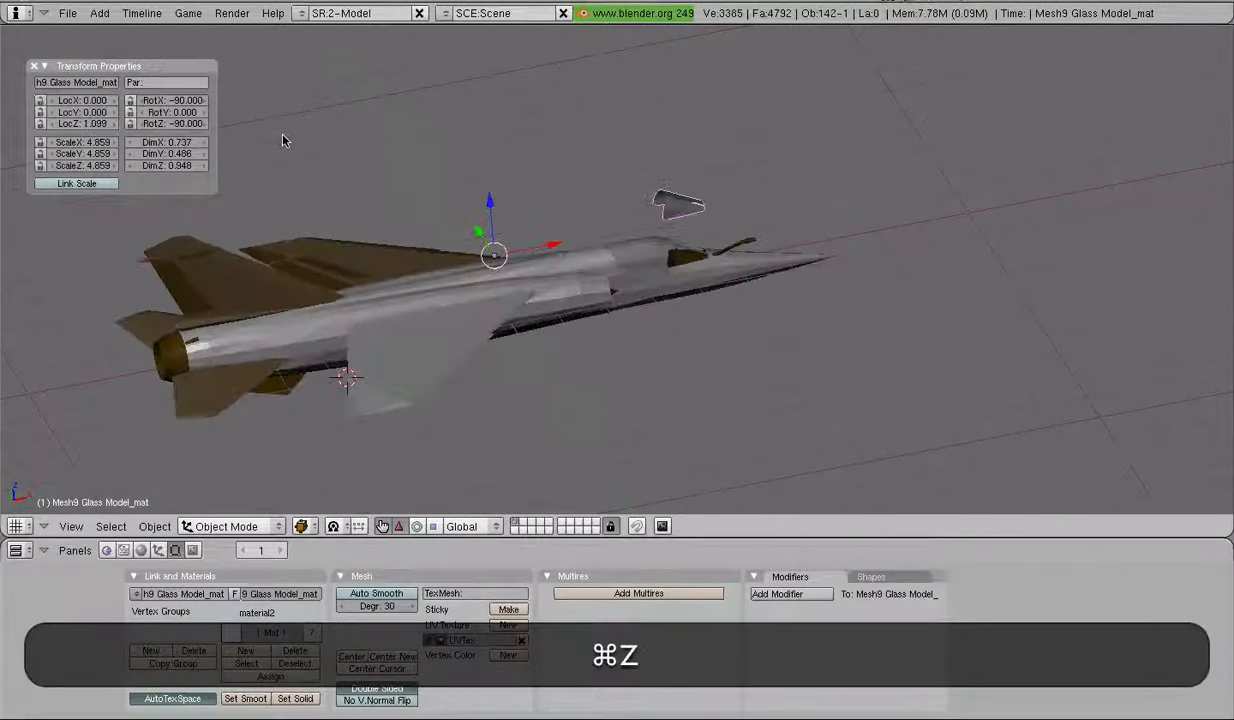
left_click(80, 124)
type("0")
key("Return")
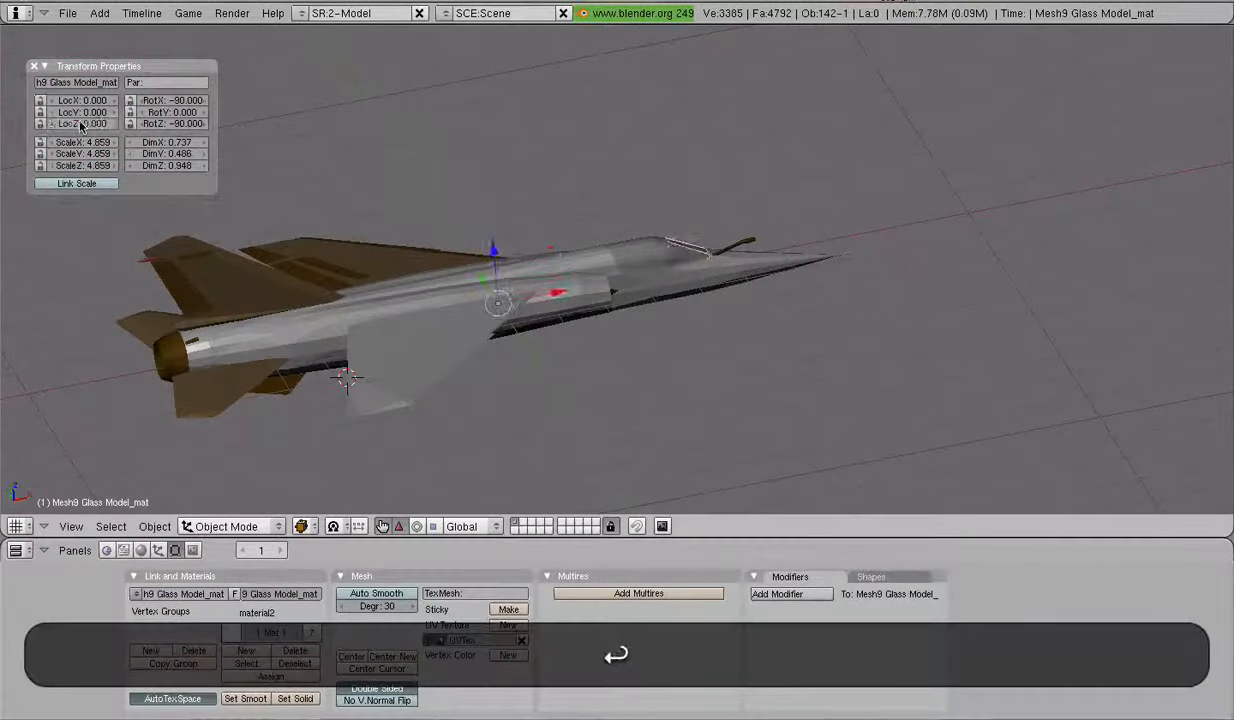
Step: Examine the hub and individual blade meshes of the turbine inside the engine exhaust
scroll(579, 226, "down", 3)
key("a")
middle_click_drag(606, 303, 774, 262)
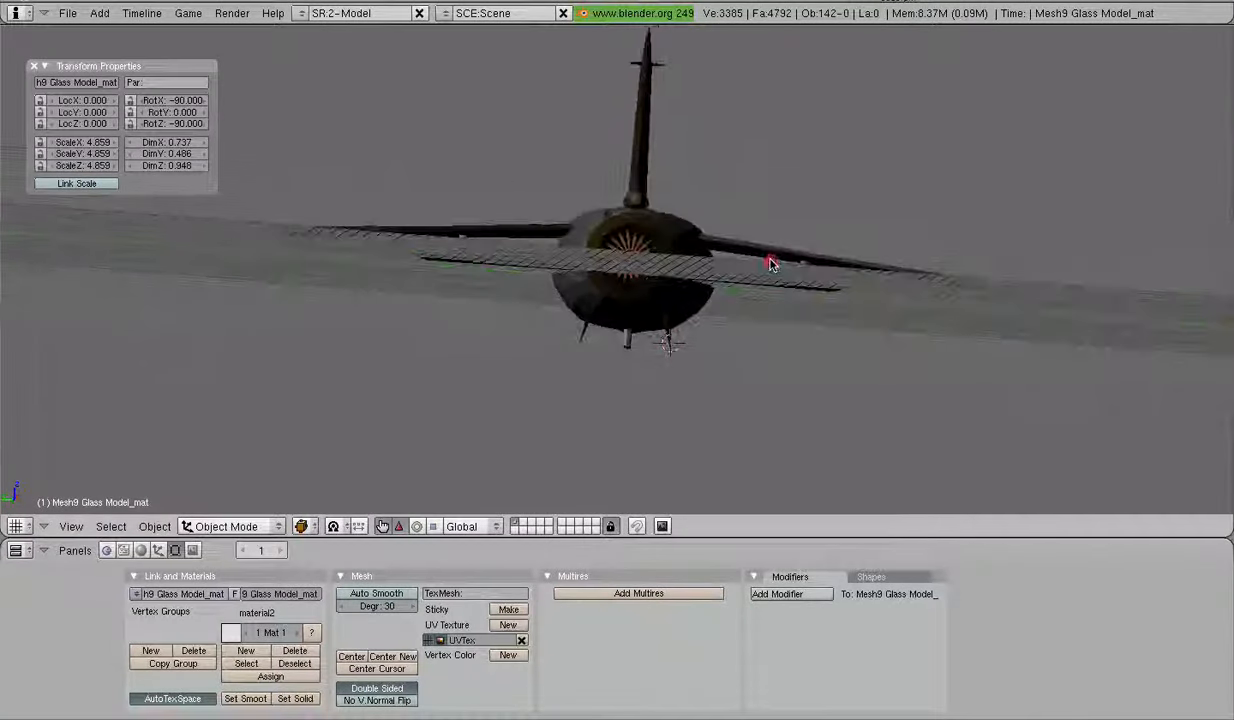
scroll(658, 290, "up", 3)
middle_click_drag(658, 290, 668, 325)
scroll(662, 312, "up", 3)
right_click(668, 325)
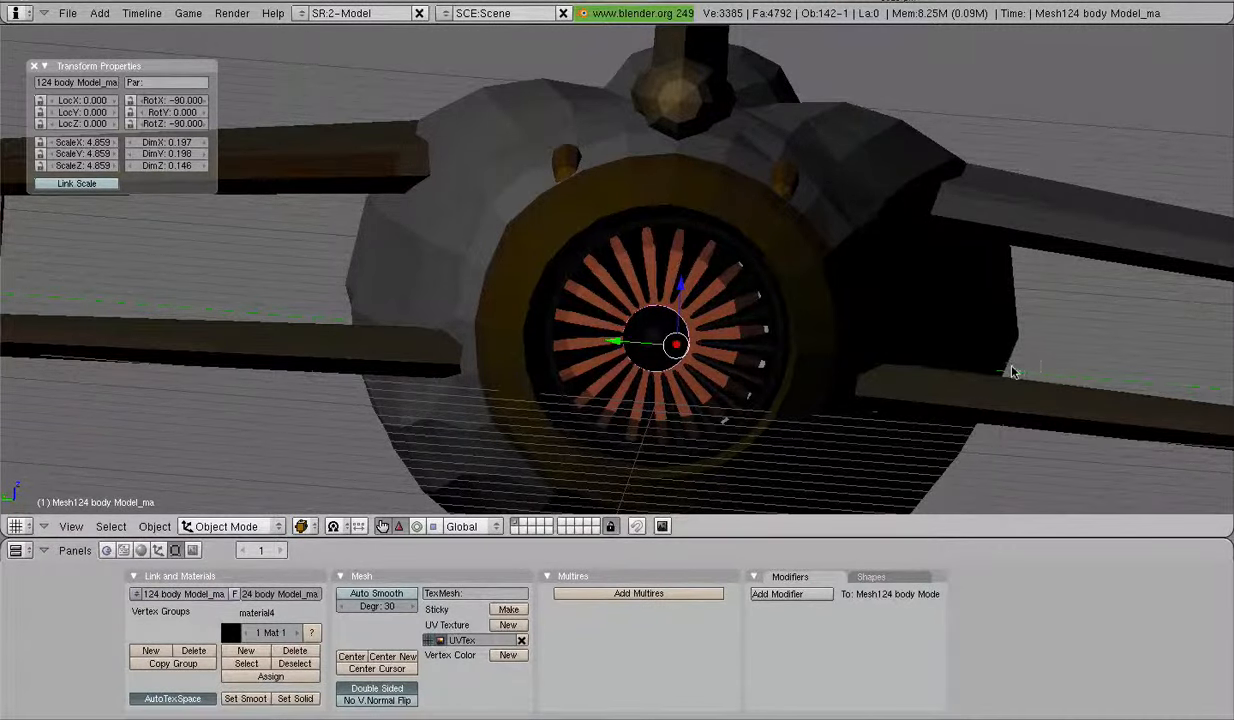
scroll(1012, 372, "up", 3)
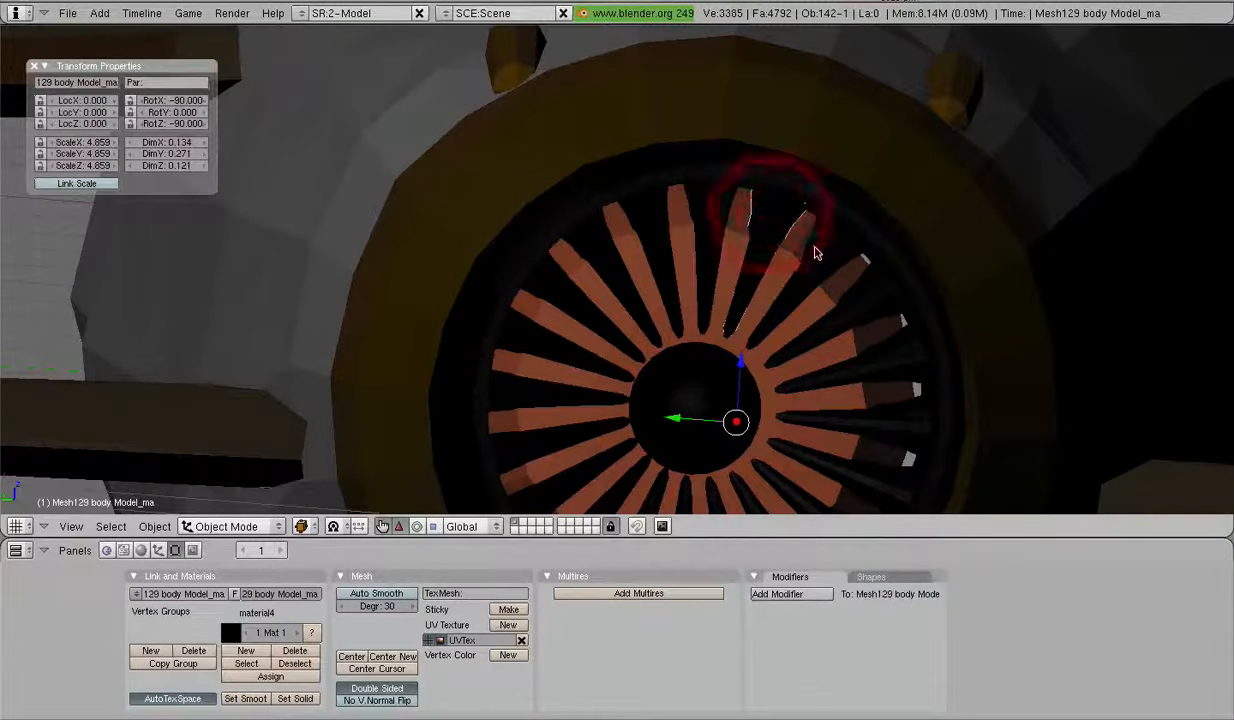
right_click(815, 252)
middle_click_drag(817, 255, 726, 125, "shift")
right_click(805, 231)
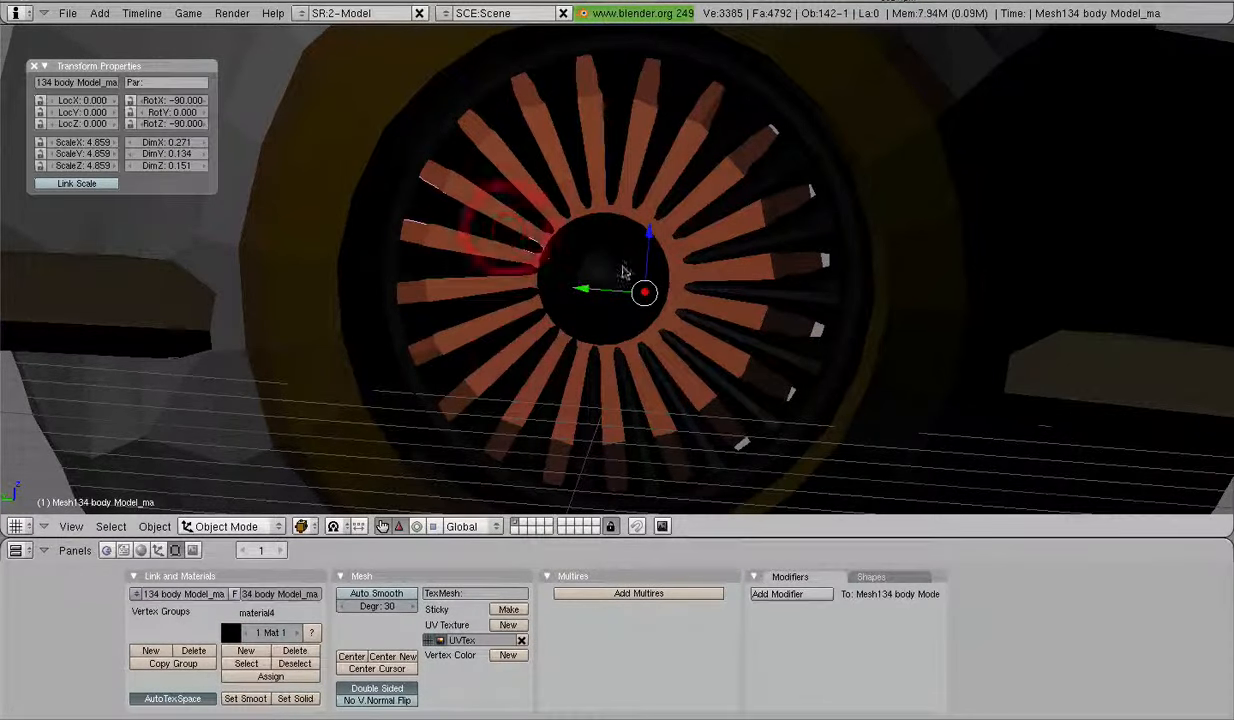
key("a")
Step: Isolate the turbine's hub mesh in local view and open it in Edit Mode from the top view
scroll(589, 223, "down", 4)
middle_click_drag(589, 223, 906, 150)
middle_click_drag(451, 380, 711, 267, "shift")
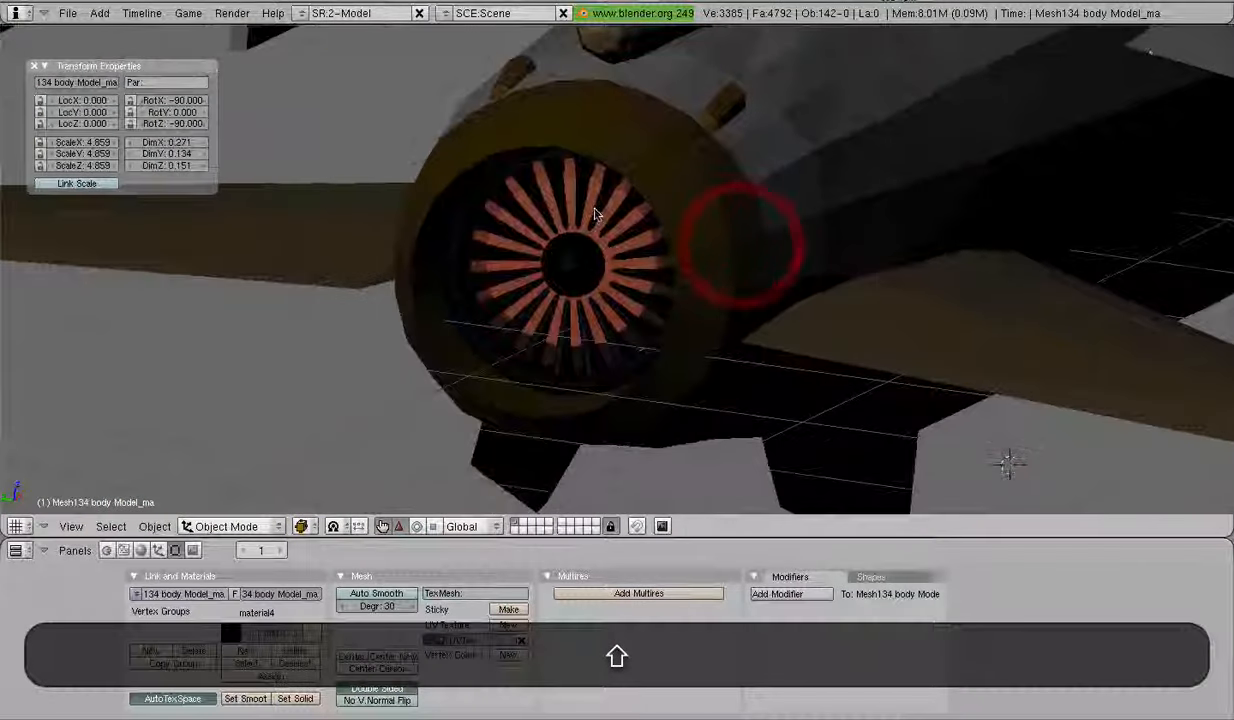
right_click(566, 259, "shift")
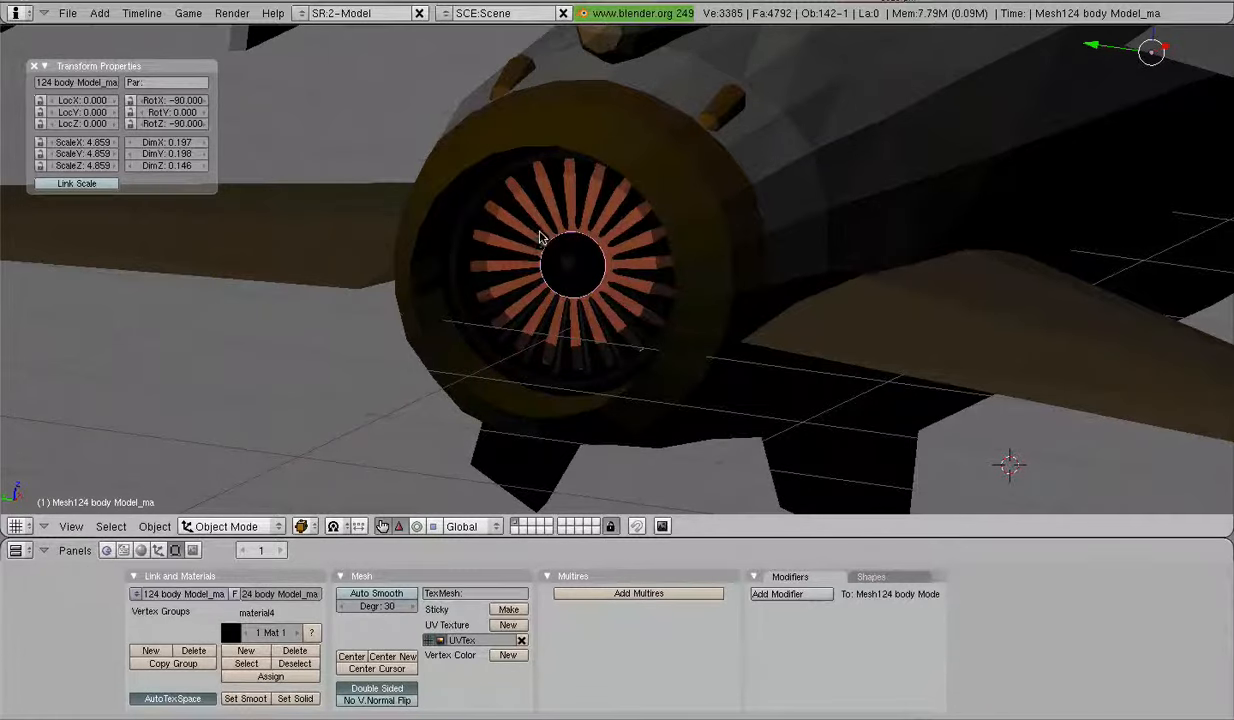
key("KP_Divide")
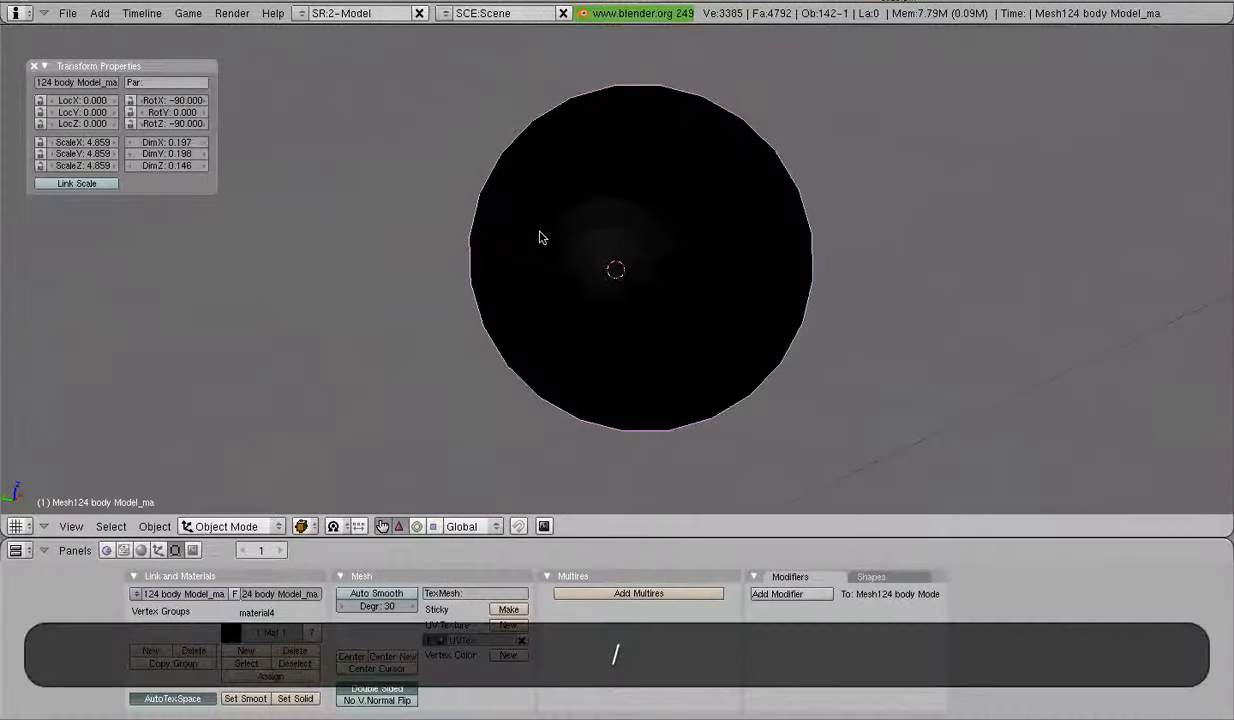
key("KP_7")
key("Tab")
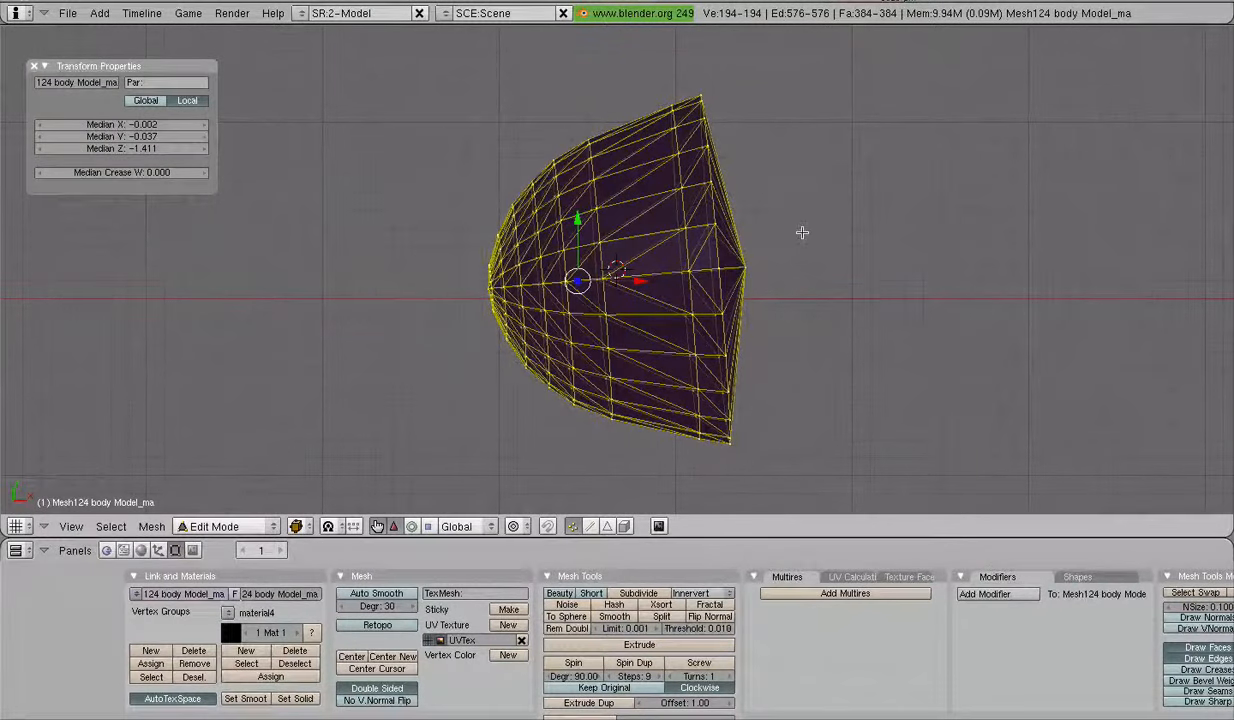
Step: Examine the isolated hub's mesh density from several sides and return to the full model view
middle_click_drag(793, 267, 859, 364)
scroll(610, 339, "down", 3)
scroll(785, 386, "up", 3)
middle_click_drag(784, 386, 721, 364)
scroll(721, 364, "down", 3)
middle_click_drag(479, 294, 786, 365)
scroll(791, 368, "up", 1)
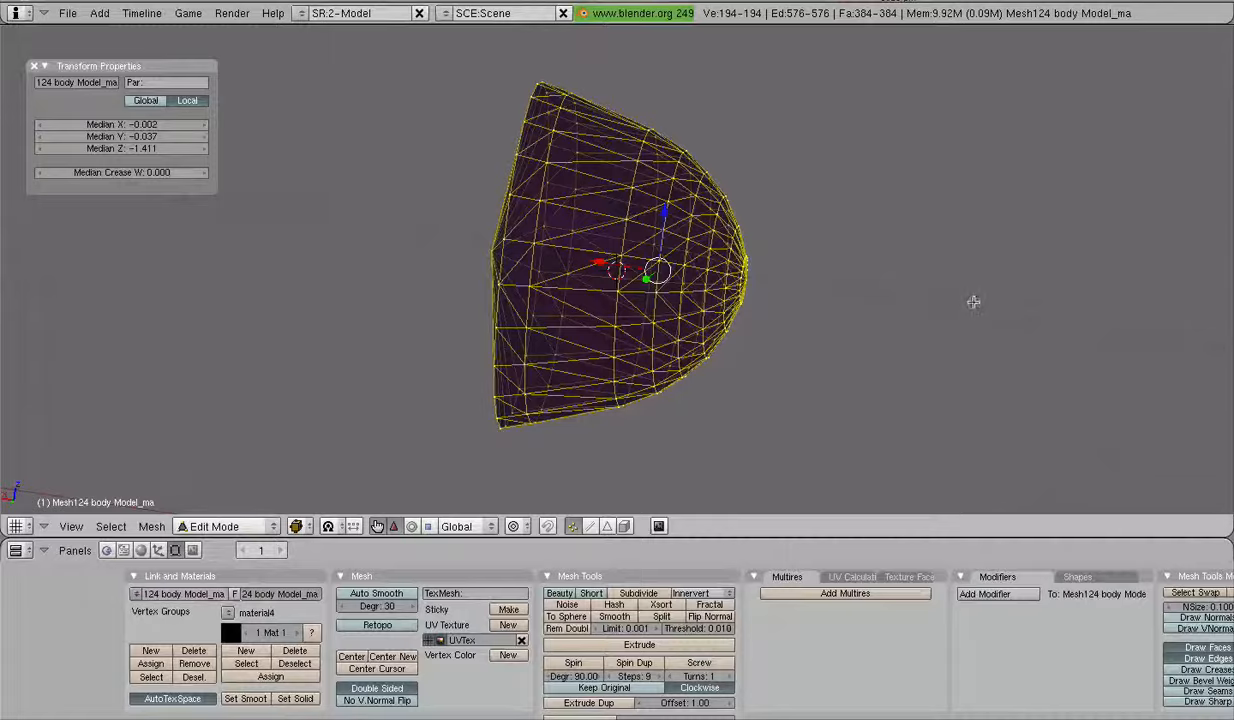
middle_click_drag(973, 301, 862, 204)
scroll(862, 206, "down", 3)
middle_click_drag(559, 296, 782, 375)
scroll(791, 375, "up", 2)
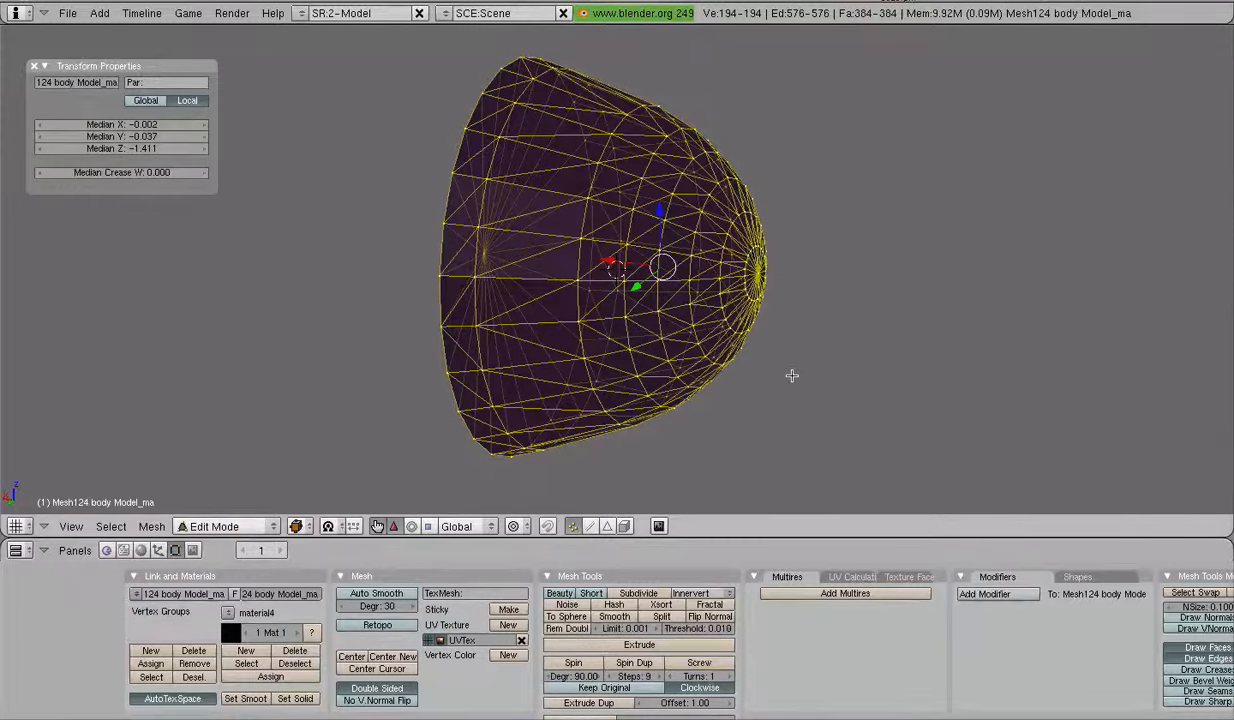
key("KP_Divide")
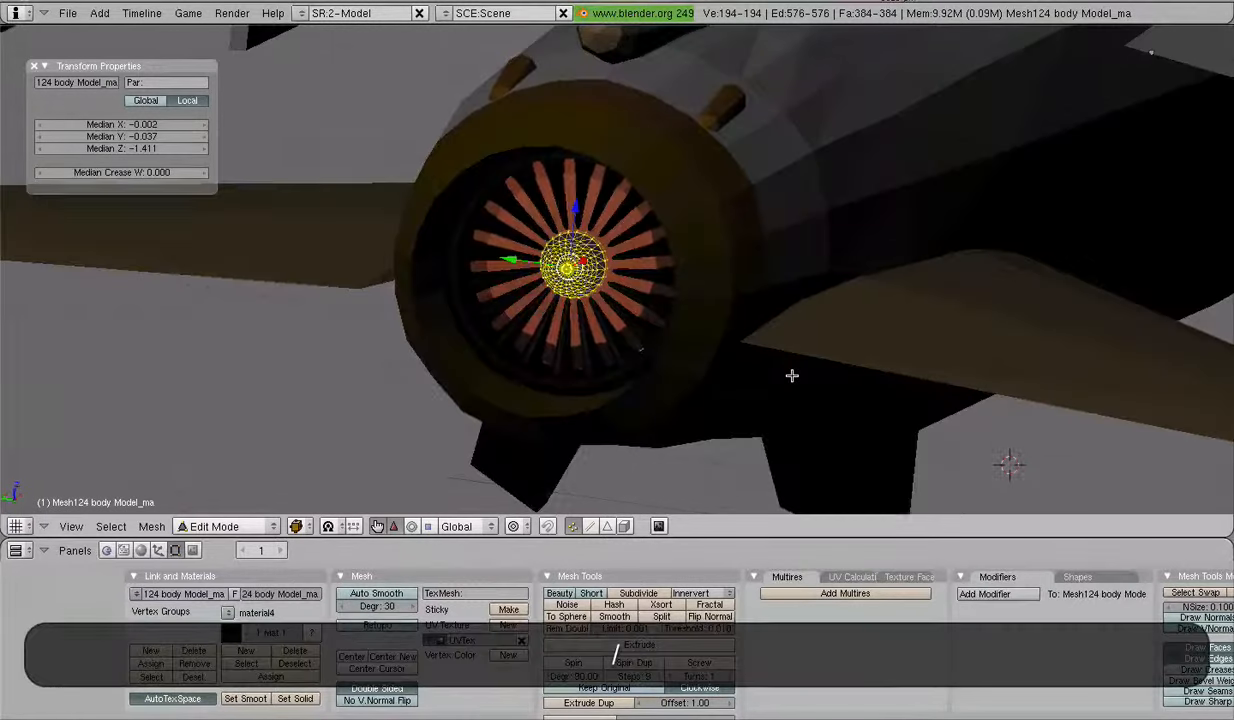
Step: Leave Edit Mode and delete the turbine's hub object from the engine exhaust
scroll(507, 350, "up", 1)
key("Tab")
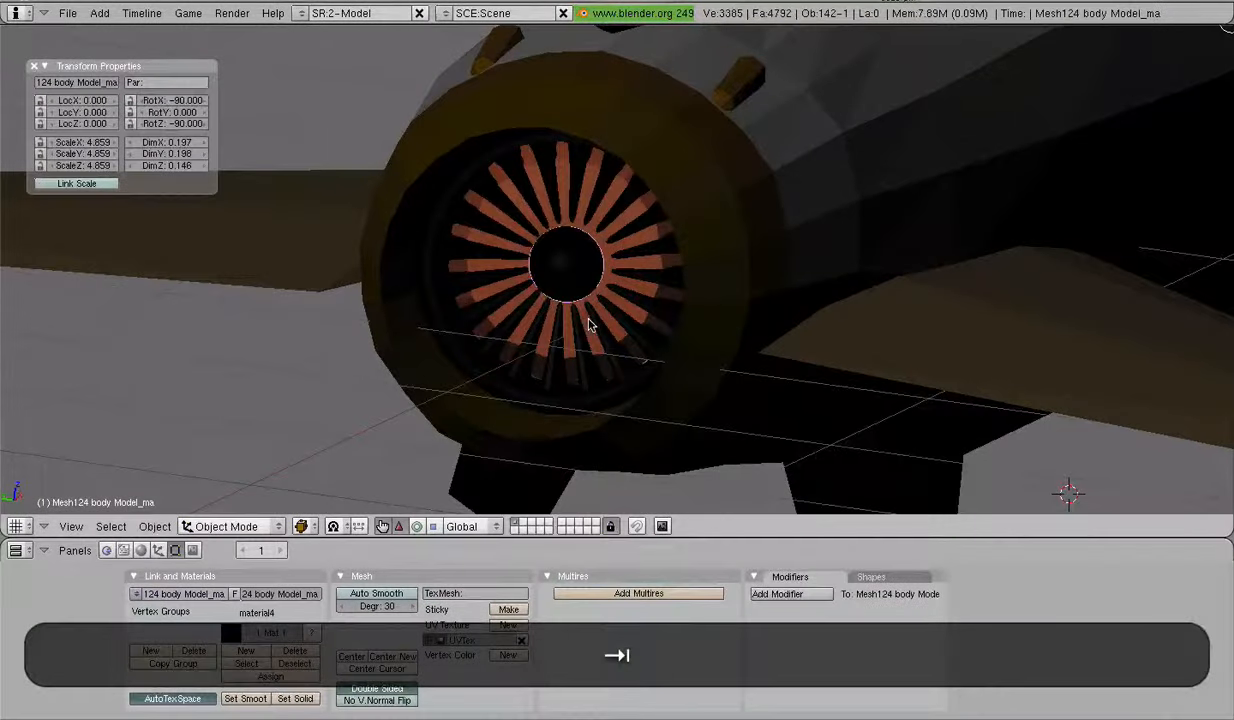
key("x")
left_click(590, 304)
Step: Delete the five neighbouring blades in the upper part of the exhaust turbine
scroll(580, 302, "up", 3)
right_click(446, 222)
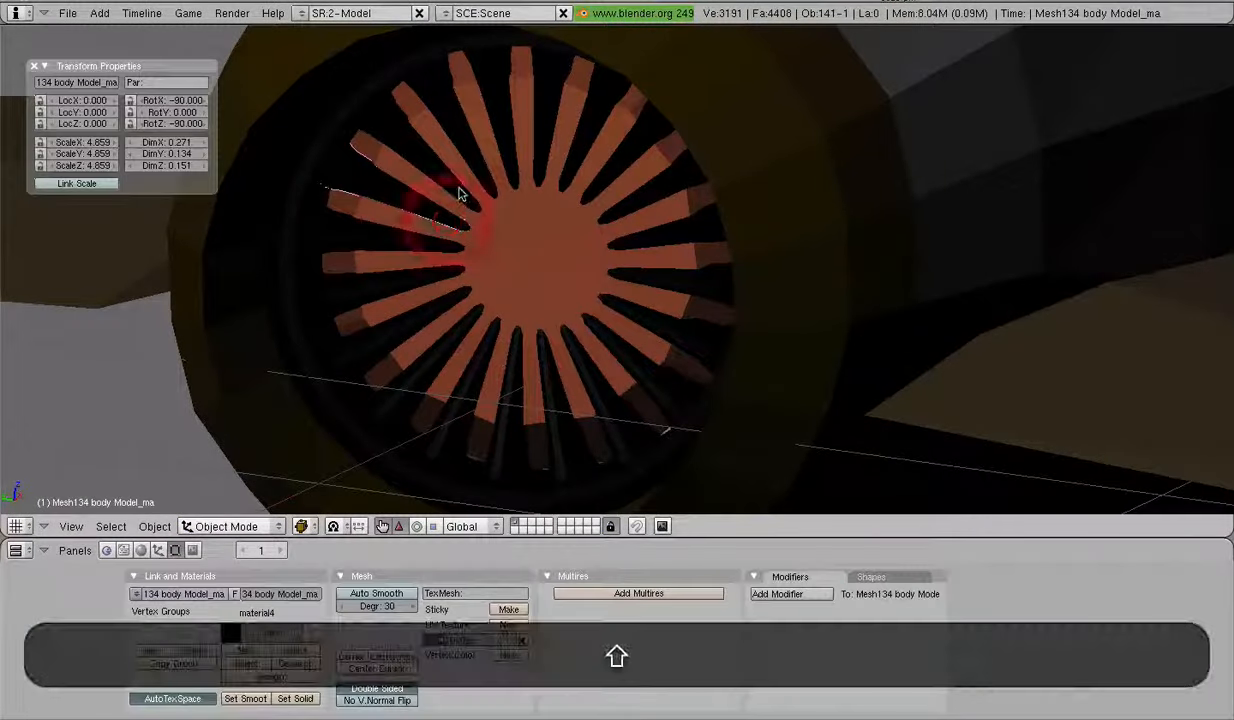
right_click(460, 184, "shift")
right_click(483, 160, "shift")
right_click(536, 143, "shift")
key("x")
left_click(532, 145)
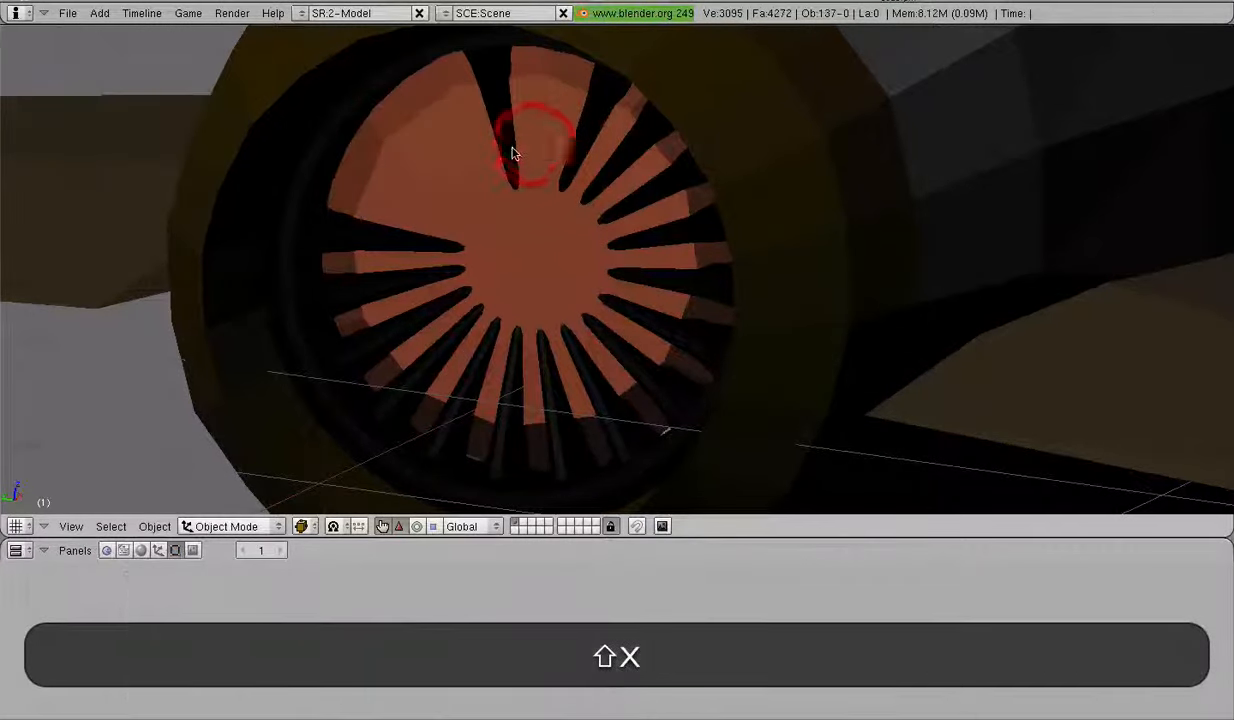
right_click(510, 149)
key("x")
left_click(510, 150)
Step: Check the orange disc behind the turbine blades in local view from the top, and delete it from the model
right_click(507, 150)
scroll(632, 305, "down", 3)
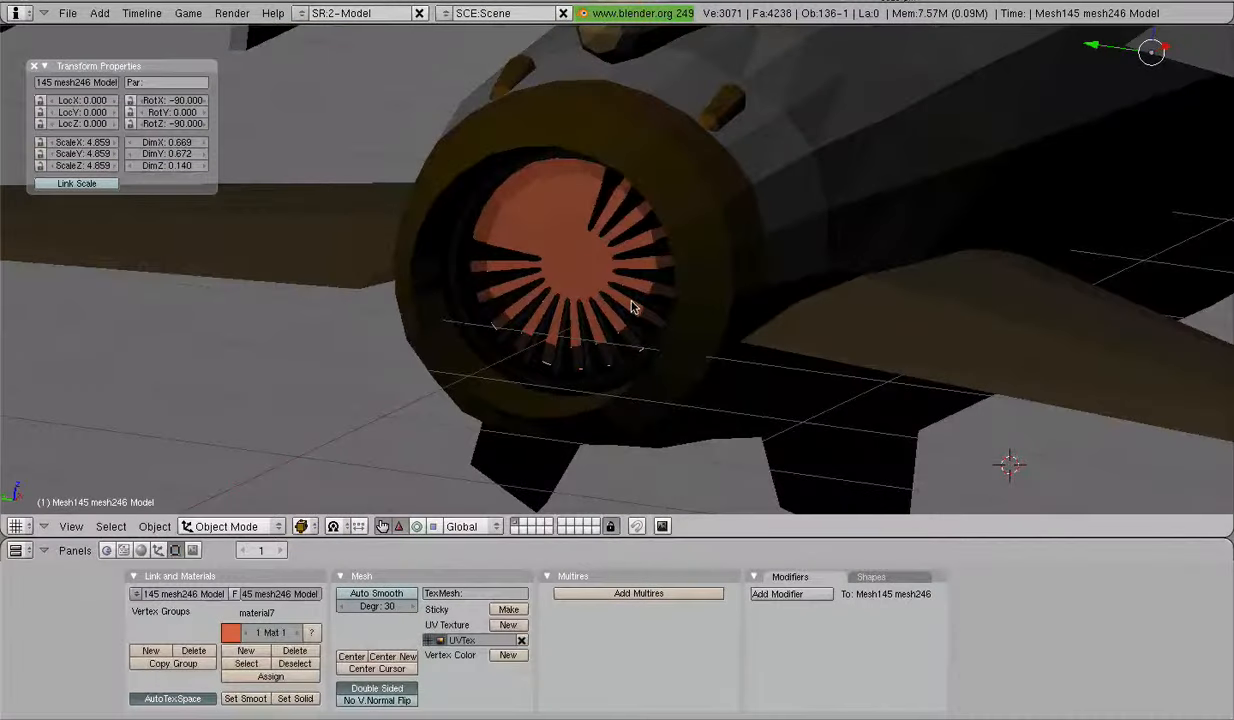
key("KP_Divide")
key("KP_7")
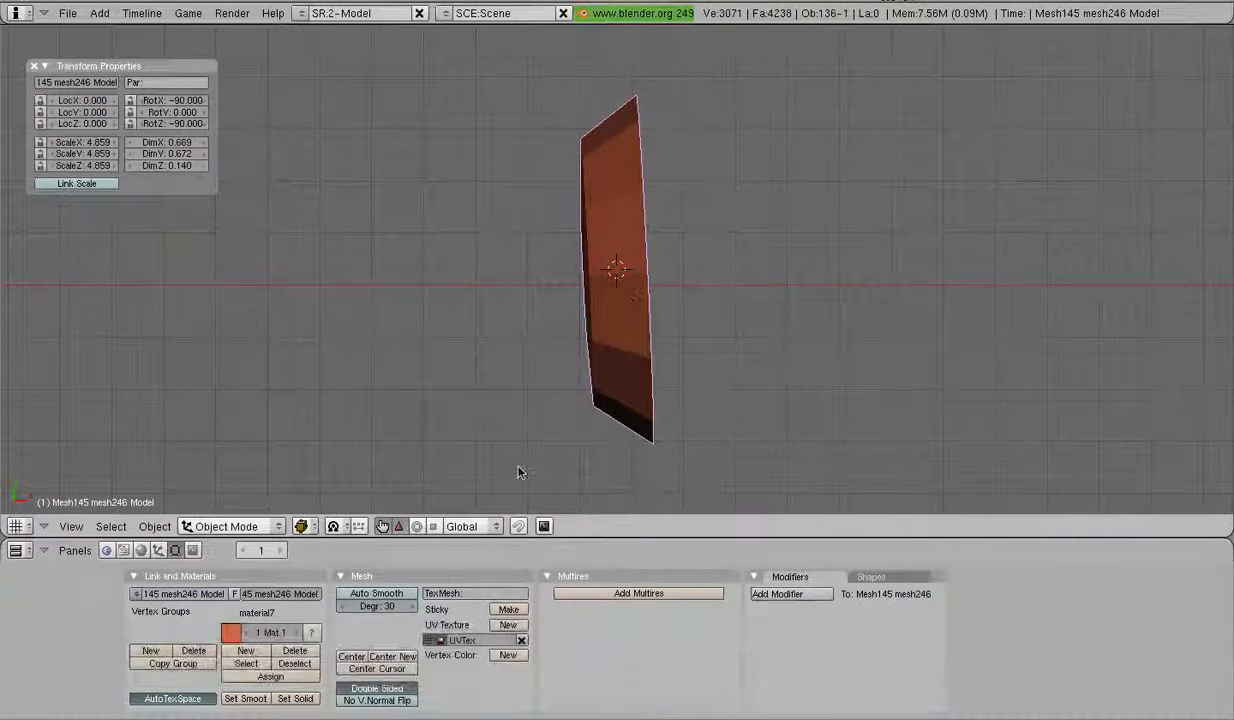
key("KP_Divide")
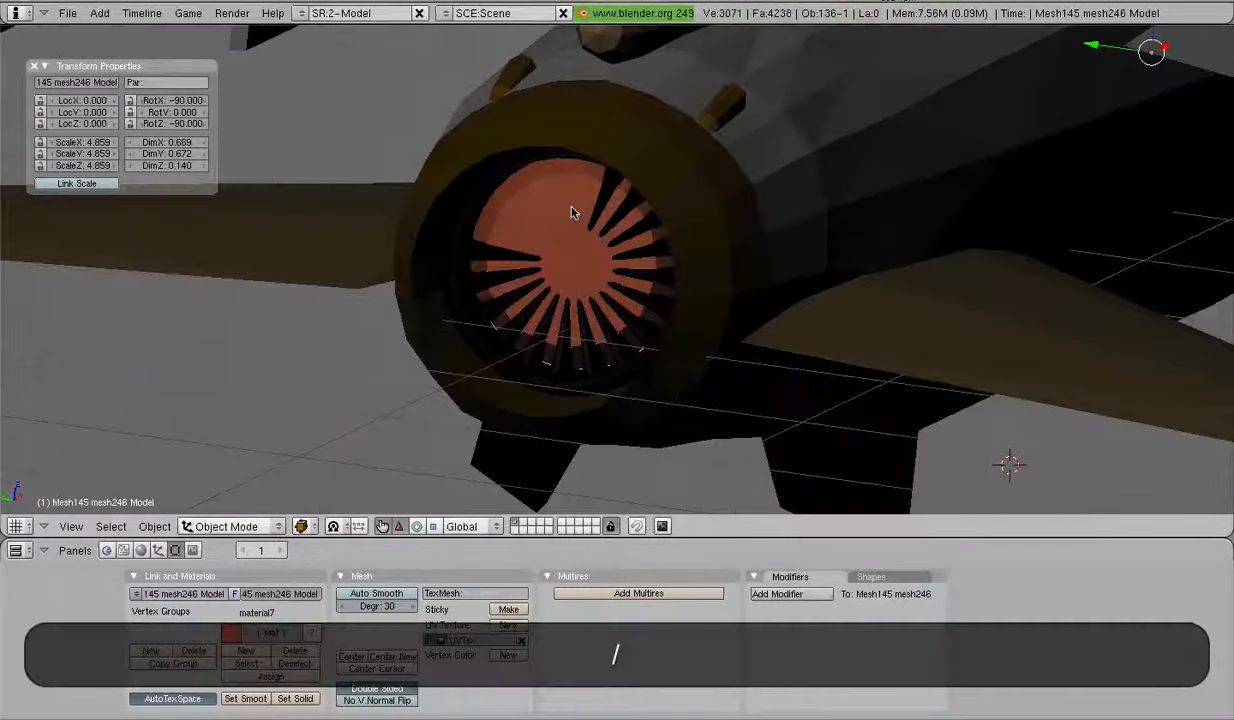
key("x")
left_click(573, 208)
Step: Select the turbine blades still arranged around the open exhaust and delete them together
right_click(592, 246)
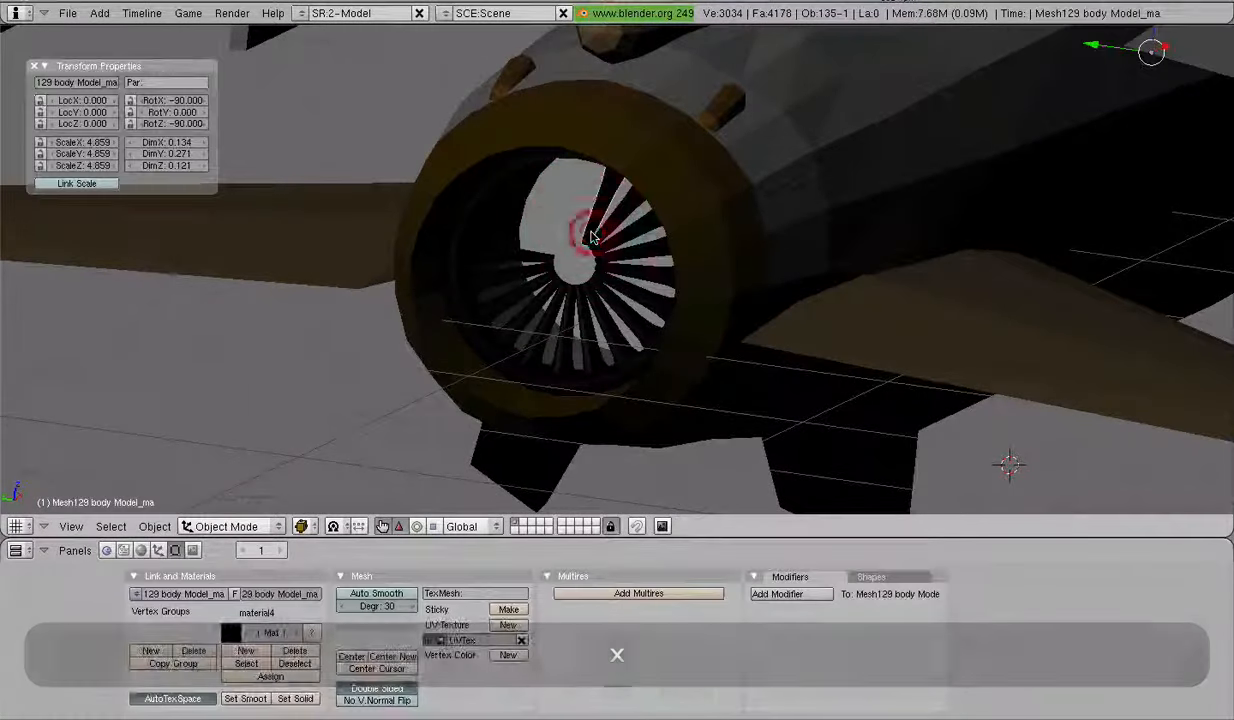
right_click(612, 248, "shift")
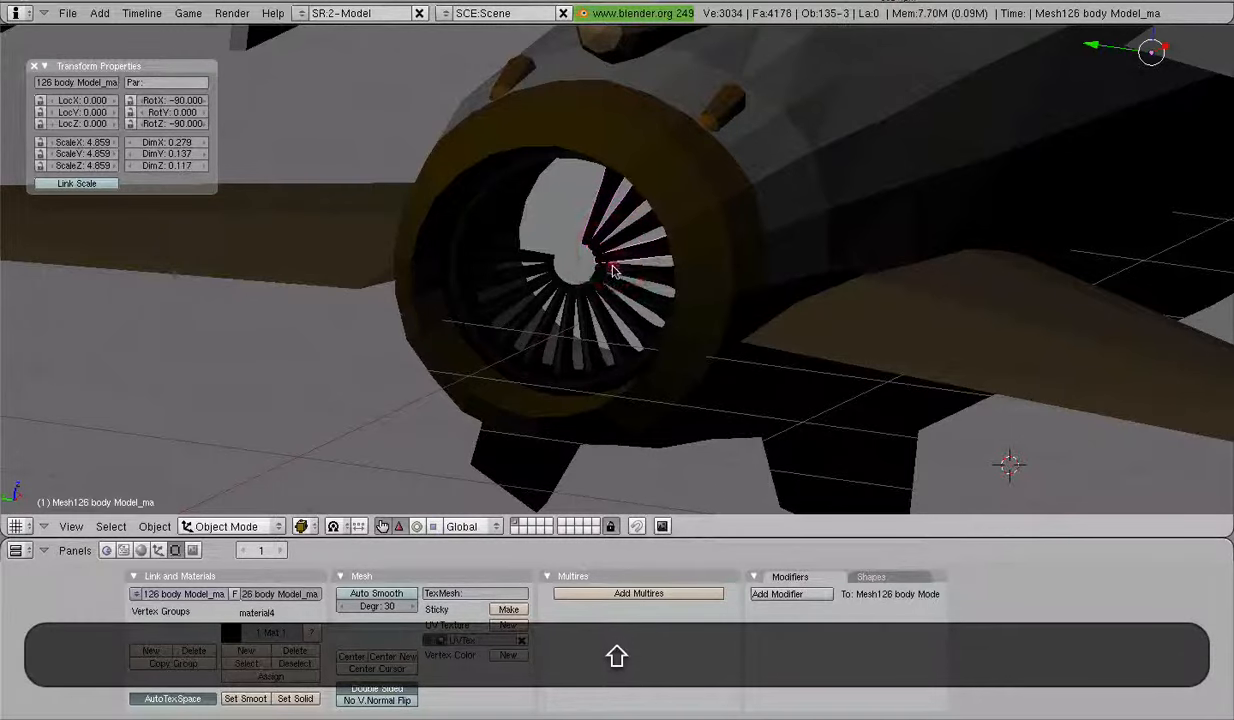
right_click(606, 268, "shift")
right_click(589, 302, "shift")
right_click(582, 301, "shift")
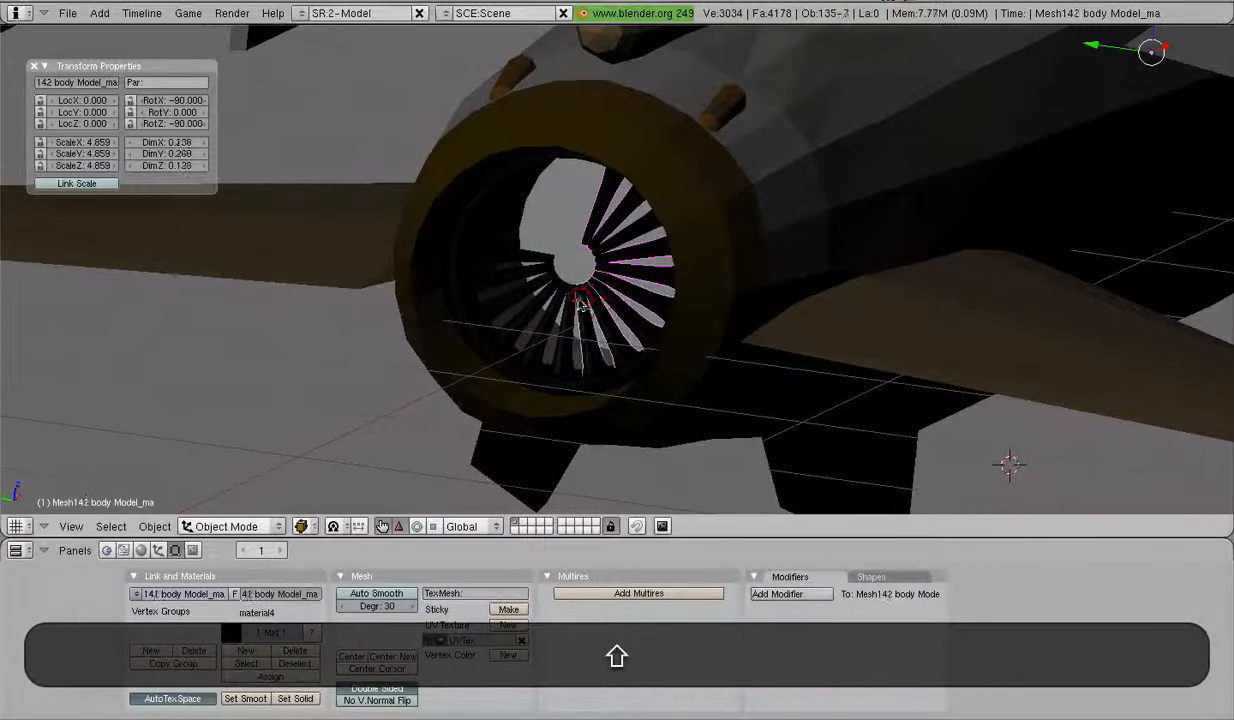
right_click(572, 303, "shift")
right_click(562, 303, "shift")
right_click(547, 301, "shift")
right_click(539, 299, "shift")
right_click(530, 287, "shift")
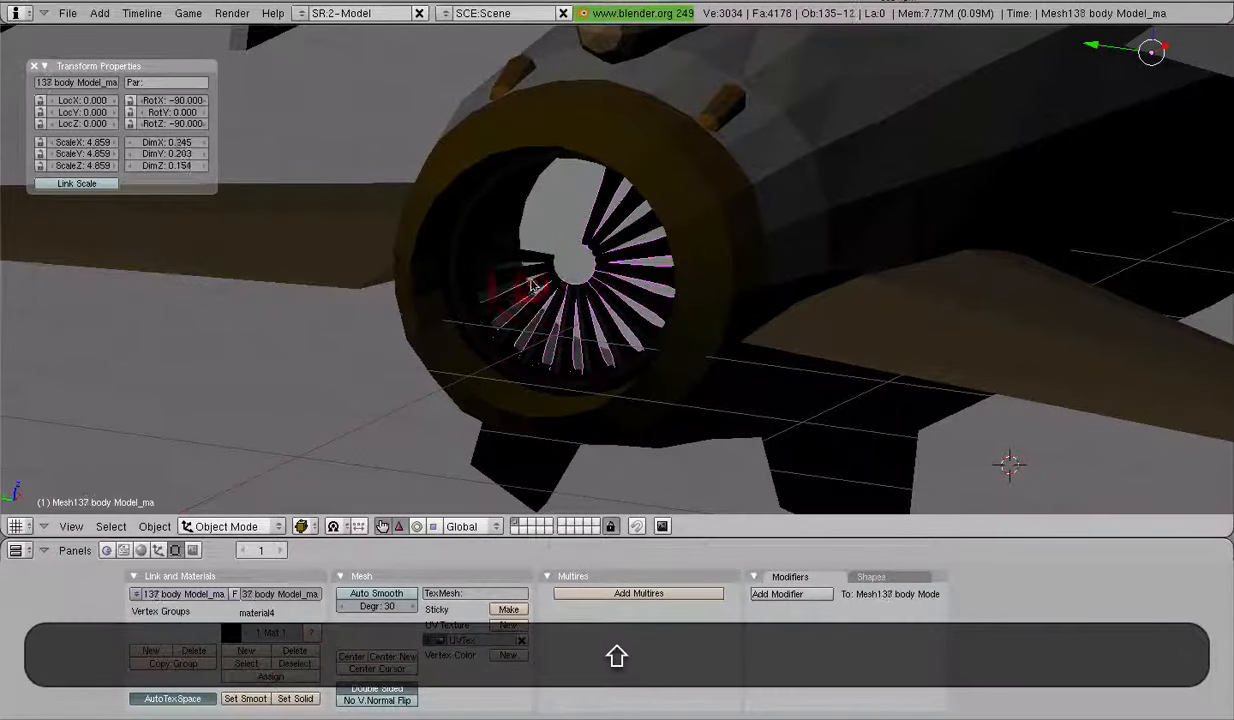
right_click(529, 275, "shift")
right_click(528, 266, "shift")
key("shift+x")
left_click(527, 263)
Step: Delete the single leftover blade inside the engine exhaust
scroll(527, 266, "down", 4)
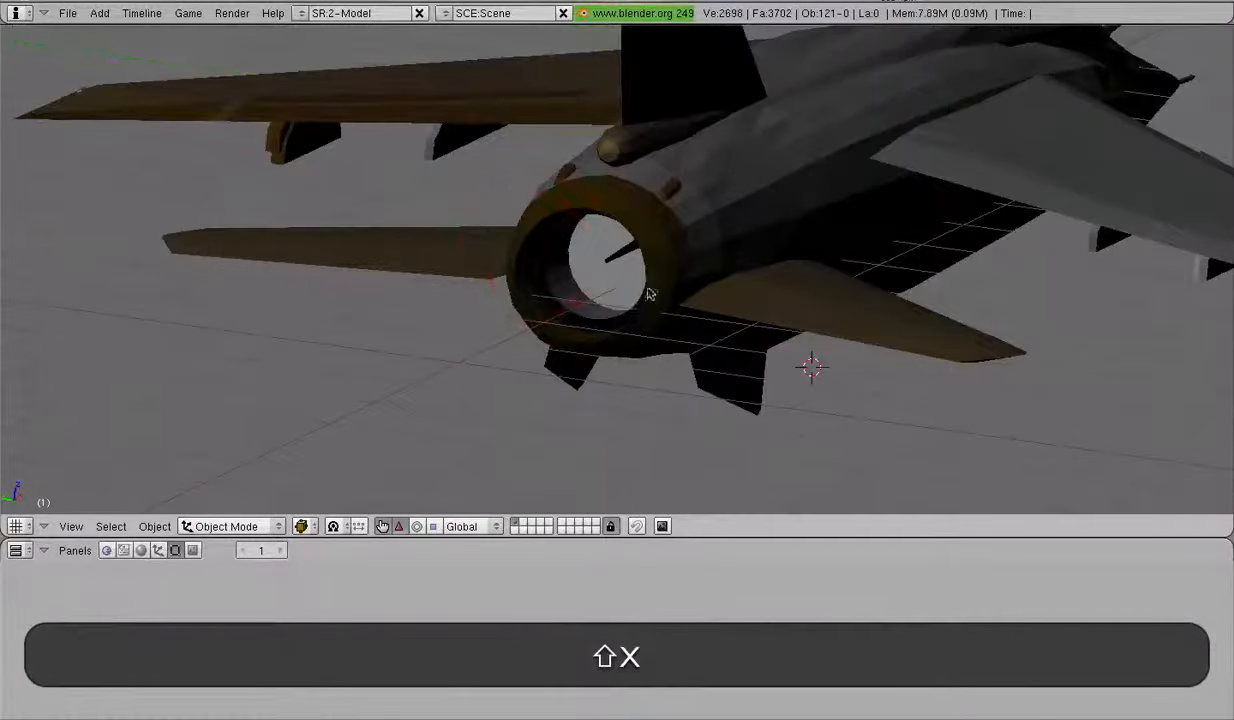
right_click(626, 251)
key("x")
left_click(625, 251)
Step: Examine the whole jet's exterior from both sides for remaining parts and materials
mouse_move(625, 253)
middle_mouse_down()
mouse_move(727, 358)
mouse_move(708, 348)
mouse_move(129, 458)
mouse_move(562, 378)
mouse_move(537, 389)
mouse_move(799, 446)
mouse_move(818, 275)
mouse_move(812, 303)
mouse_move(650, 344)
mouse_move(738, 359)
mouse_move(756, 342)
mouse_move(650, 337)
middle_mouse_up()
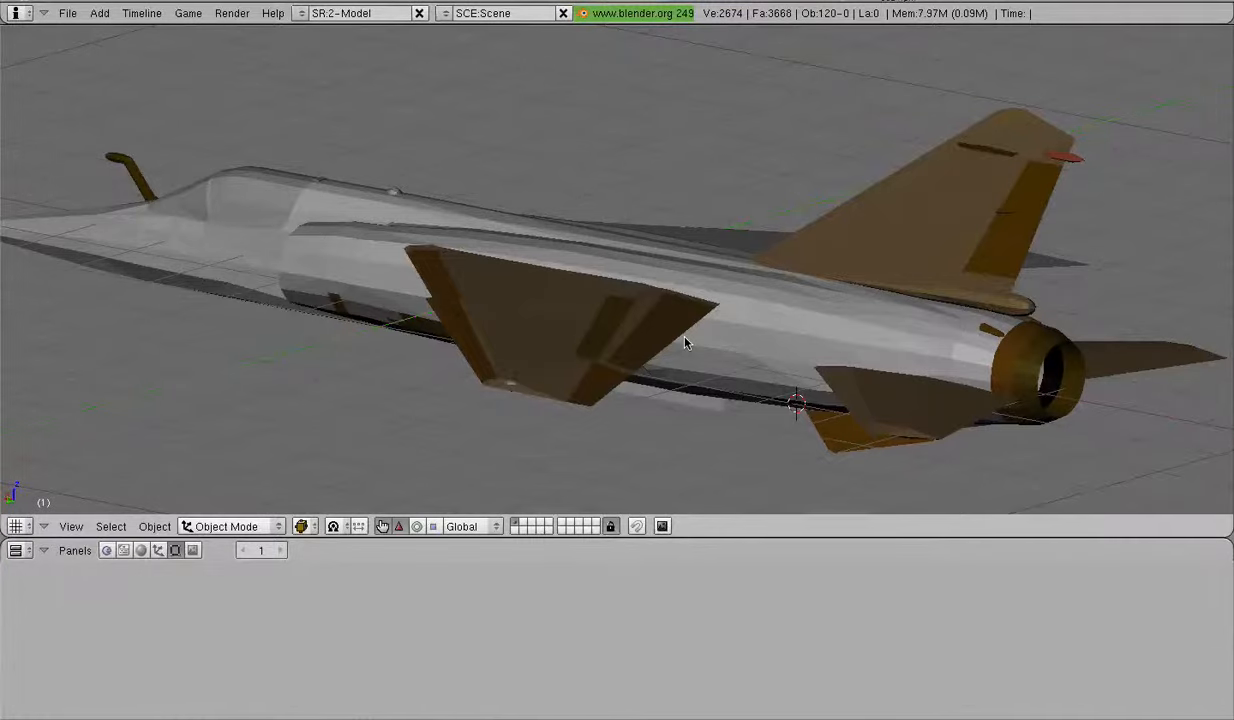
scroll(697, 286, "down", 6)
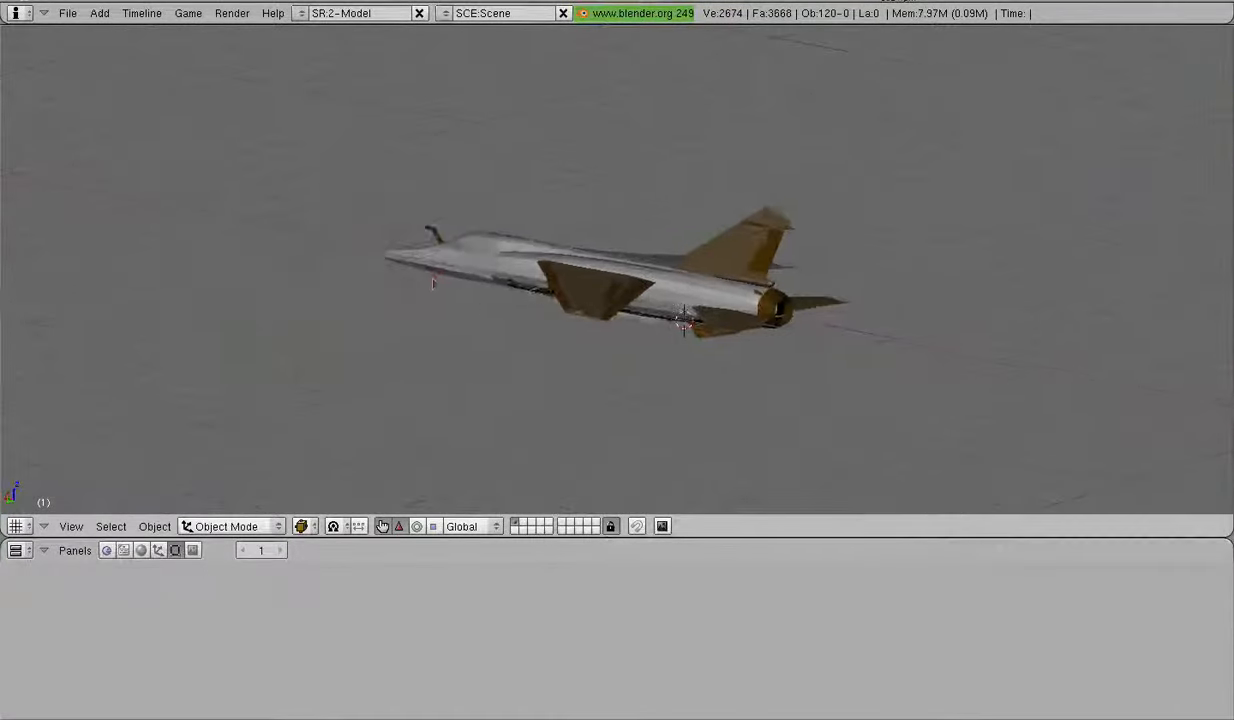
middle_click_drag(606, 297, 619, 335)
scroll(614, 334, "up", 6)
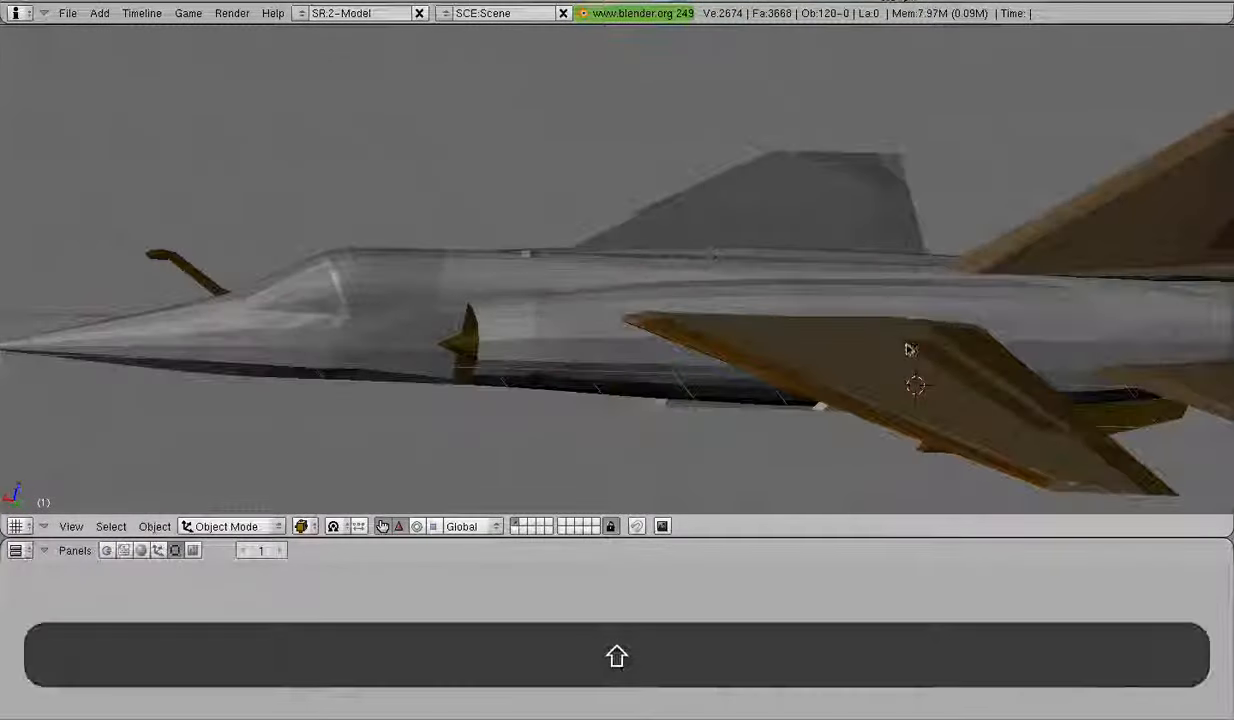
middle_click_drag(911, 350, 481, 346, "shift")
scroll(731, 180, "down", 5)
mouse_move(731, 180)
middle_mouse_down()
mouse_move(823, 348)
mouse_move(774, 210)
mouse_move(748, 188)
middle_mouse_up()
scroll(617, 256, "down", 3)
middle_click_drag(617, 256, 633, 322)
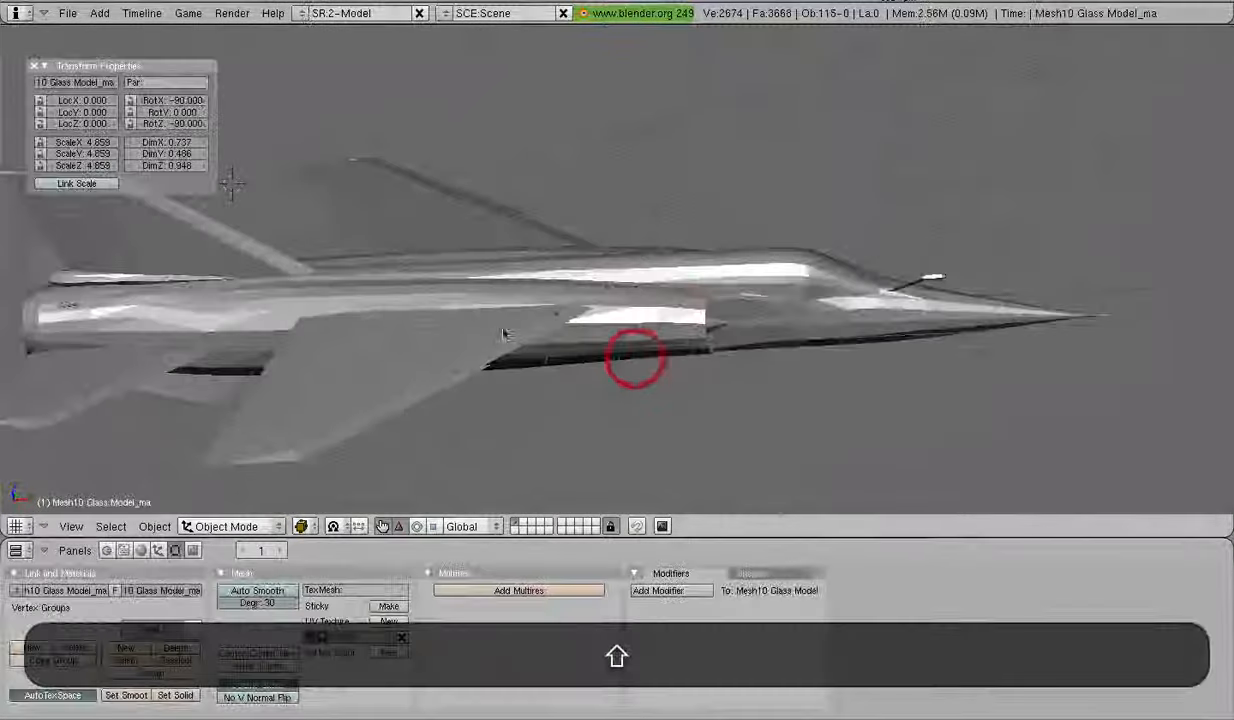
middle_click_drag(505, 335, 727, 366)
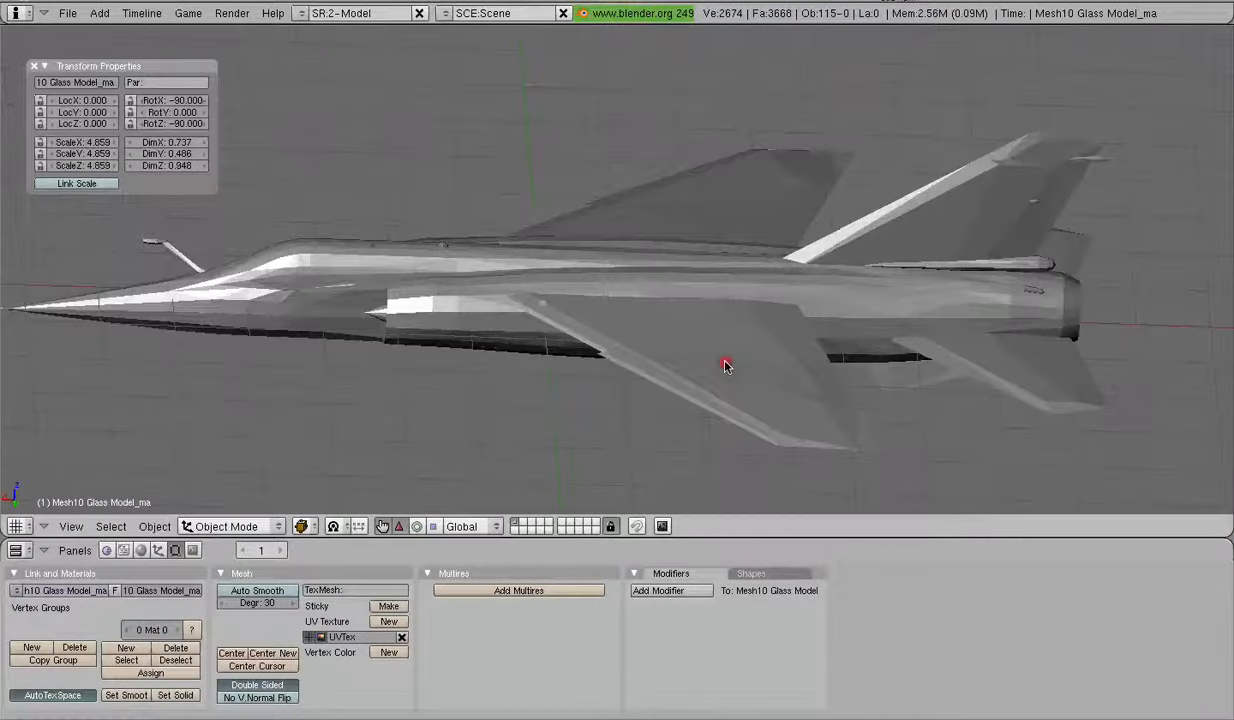
Step: Close the Transform Properties panel and select the jet's fuselage mesh
left_click(34, 66)
right_click(500, 267)
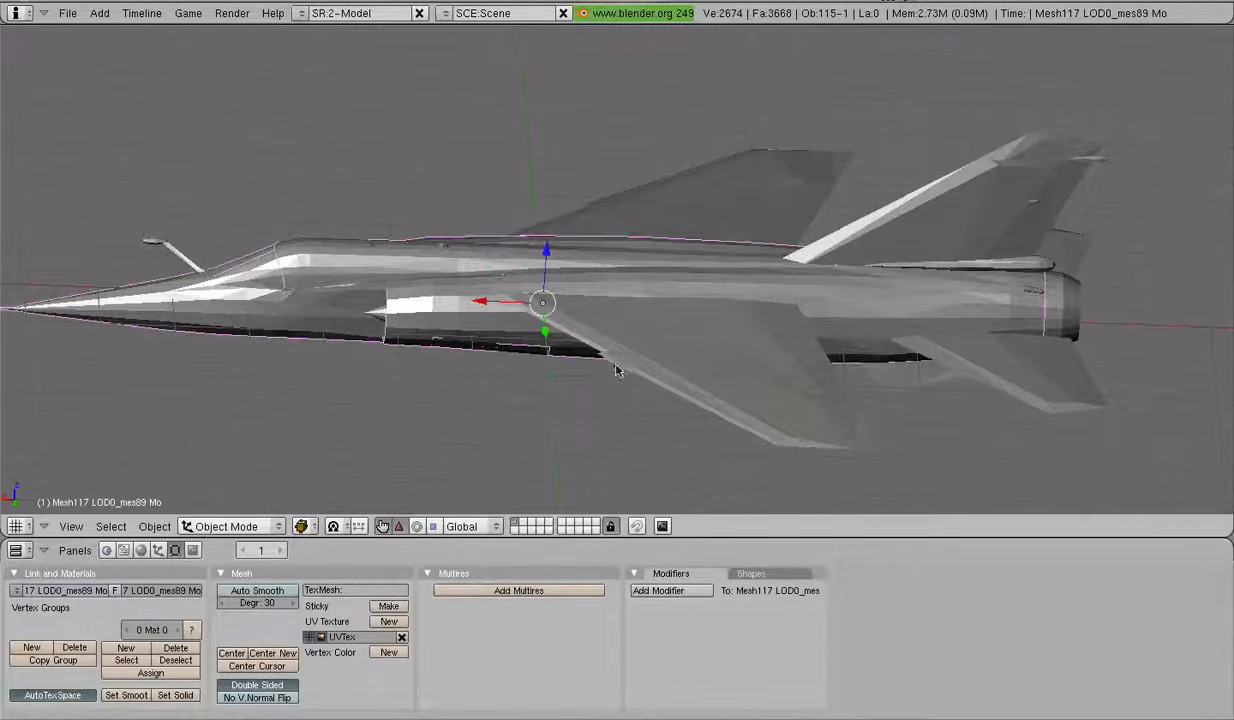
middle_click_drag(612, 358, 699, 358)
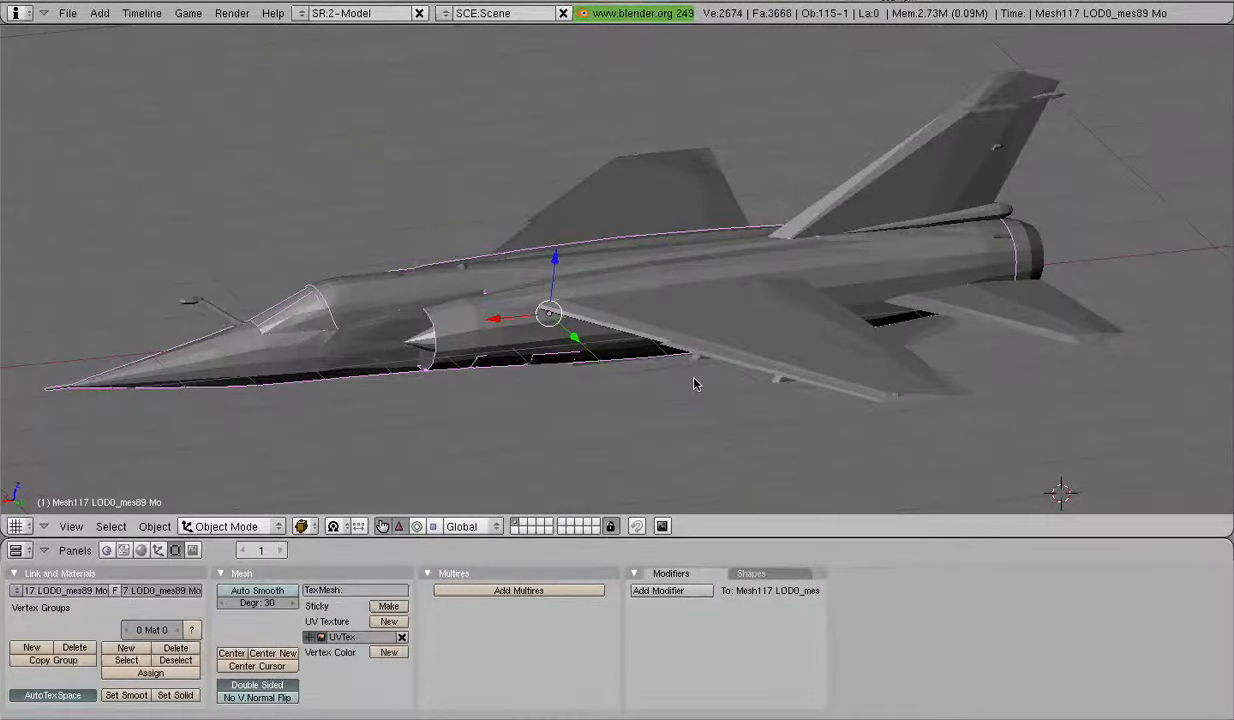
Step: Select the wing mesh and examine its Edit Mode geometry and its fit to the fuselage from several sides
middle_click_drag(801, 344, 662, 370)
right_click(719, 324)
middle_click_drag(719, 322, 777, 240)
key("Tab")
key("Tab")
scroll(775, 236, "up", 3)
middle_click_drag(545, 286, 653, 432)
scroll(634, 357, "down", 2)
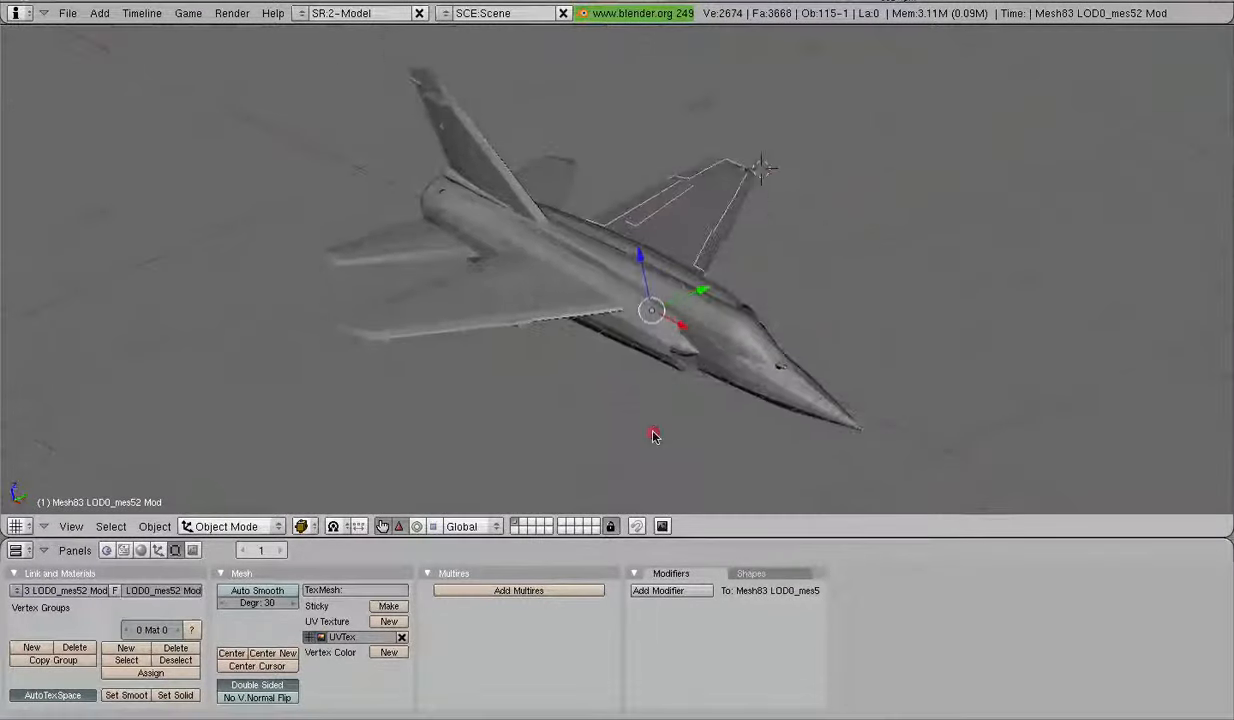
scroll(653, 432, "up", 4)
middle_click_drag(390, 304, 755, 327)
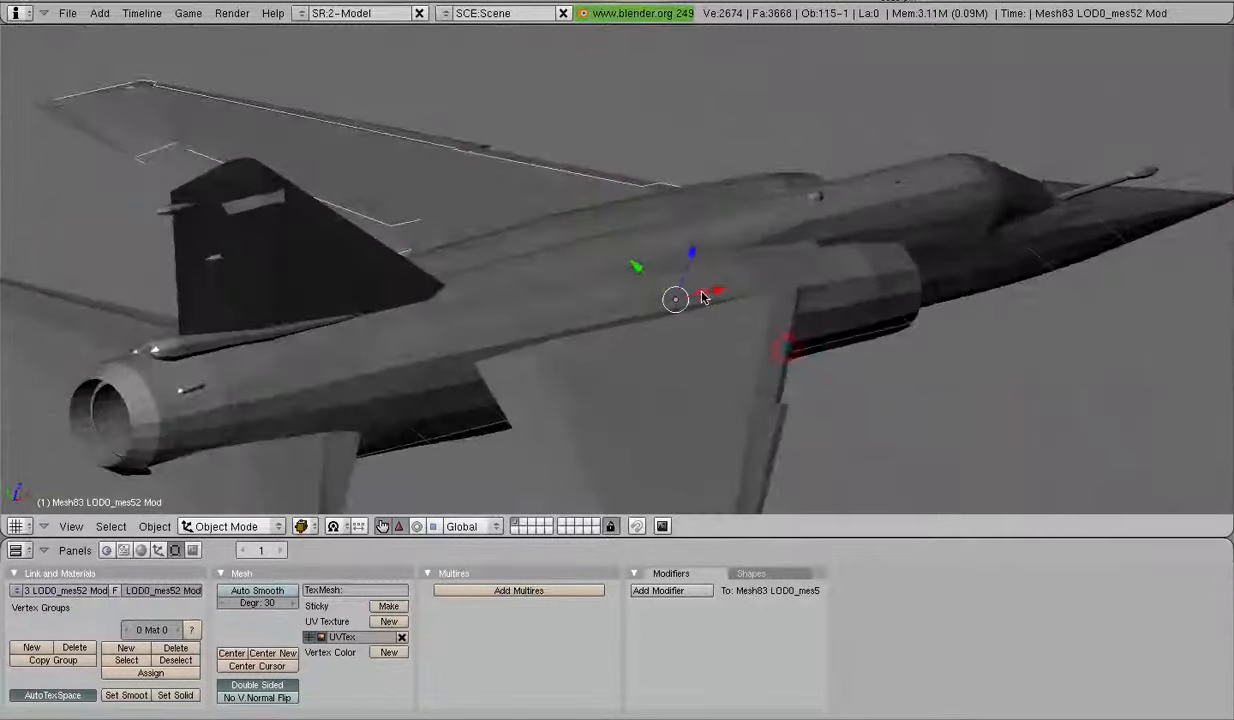
Step: Reselect the fuselage mesh with the whole jet in view
right_click(693, 285)
middle_click_drag(936, 410, 488, 380)
scroll(720, 368, "down", 4)
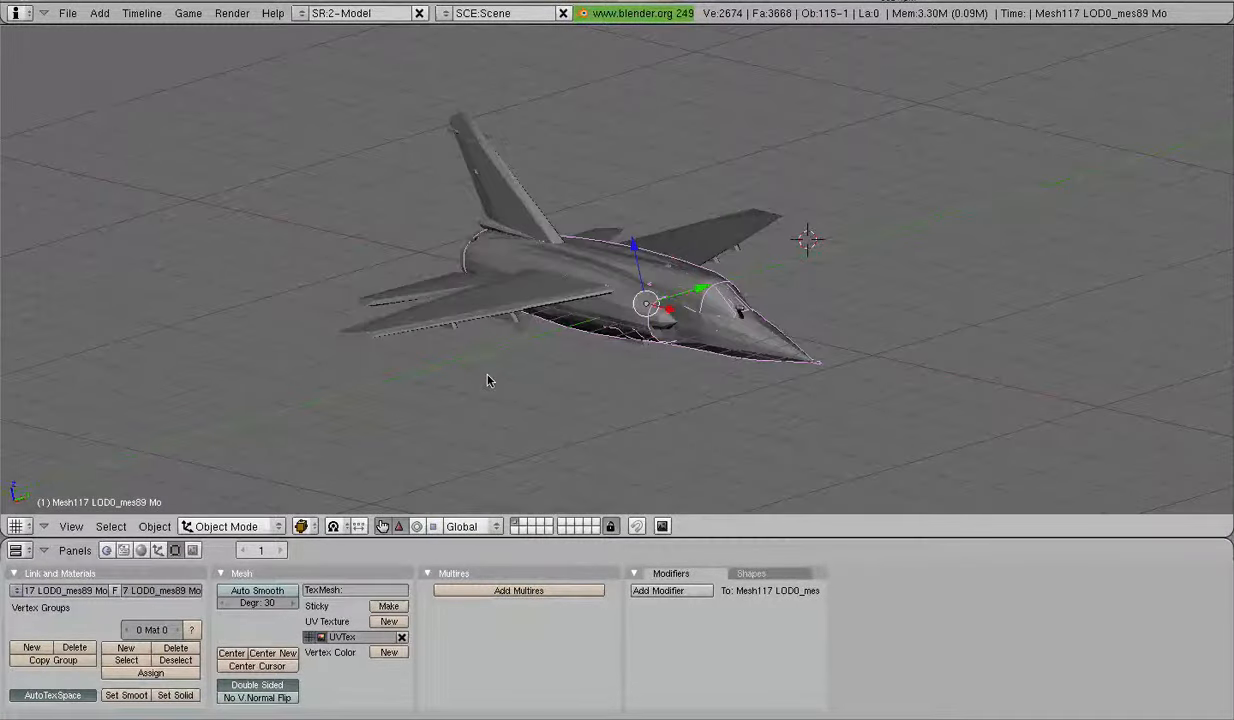